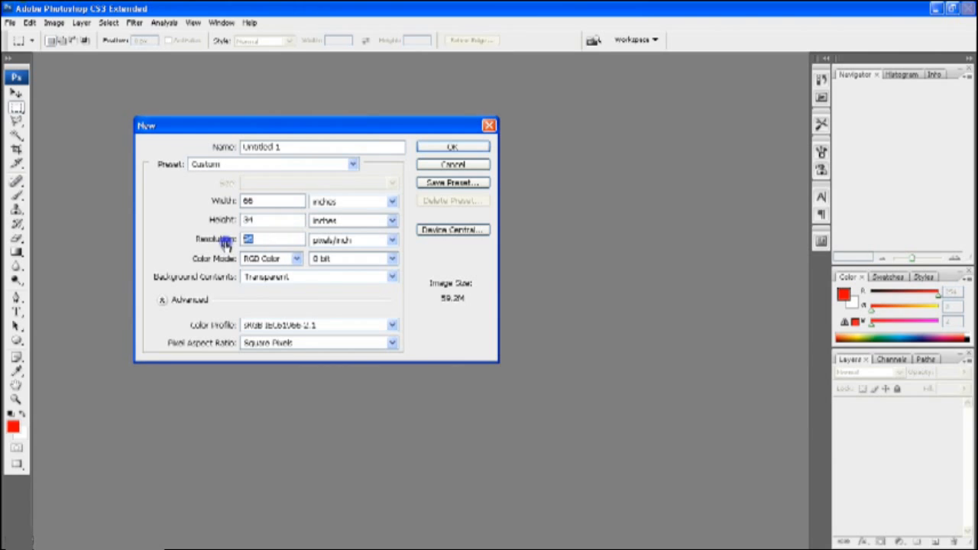
Set the resolution to 72 pixels/inch and create the 66 by 34 inch transparent RGB document
{"action": "left_click", "coordinate": [256, 242]}
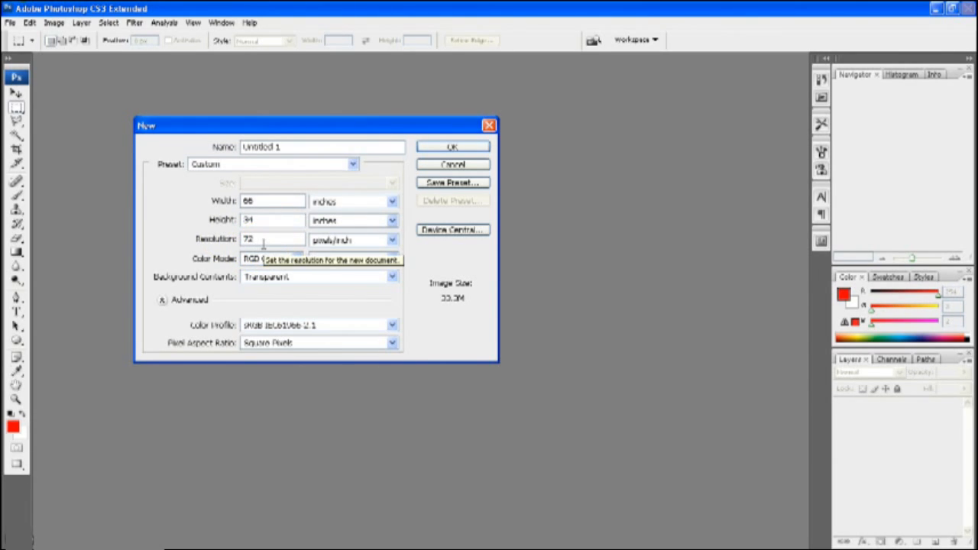
{"action": "left_click", "coordinate": [347, 249]}
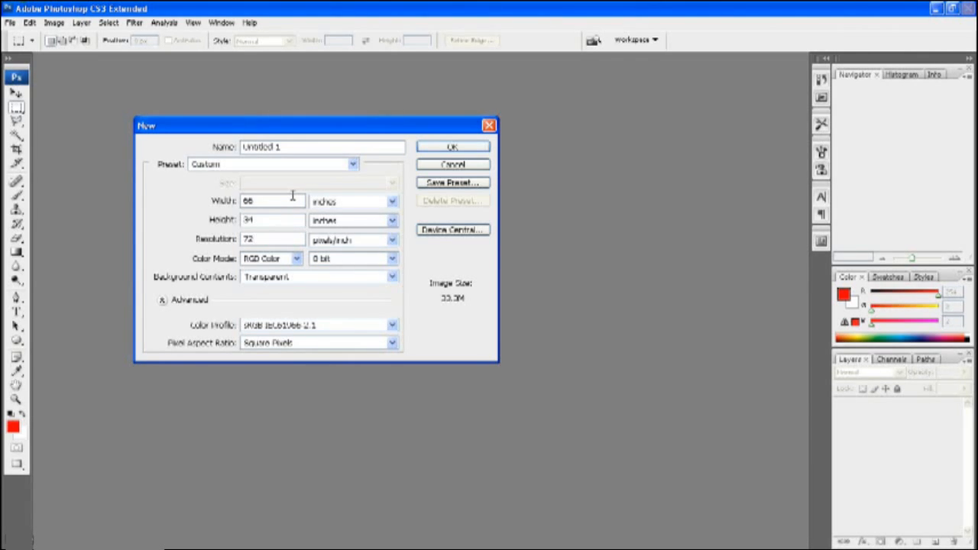
{"action": "left_click", "coordinate": [453, 148]}
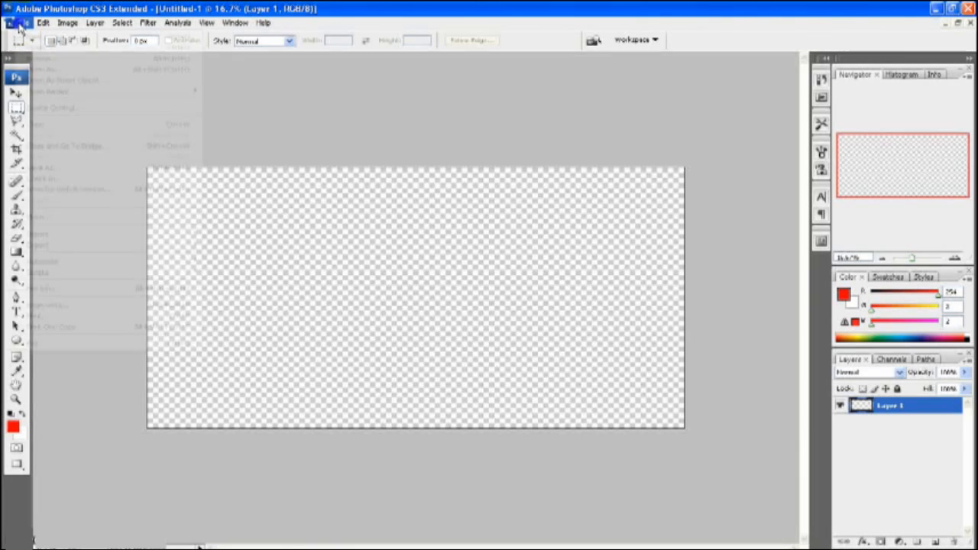
Open the car photo Tesla S Grey 72.jpg
{"action": "left_click", "coordinate": [24, 22]}
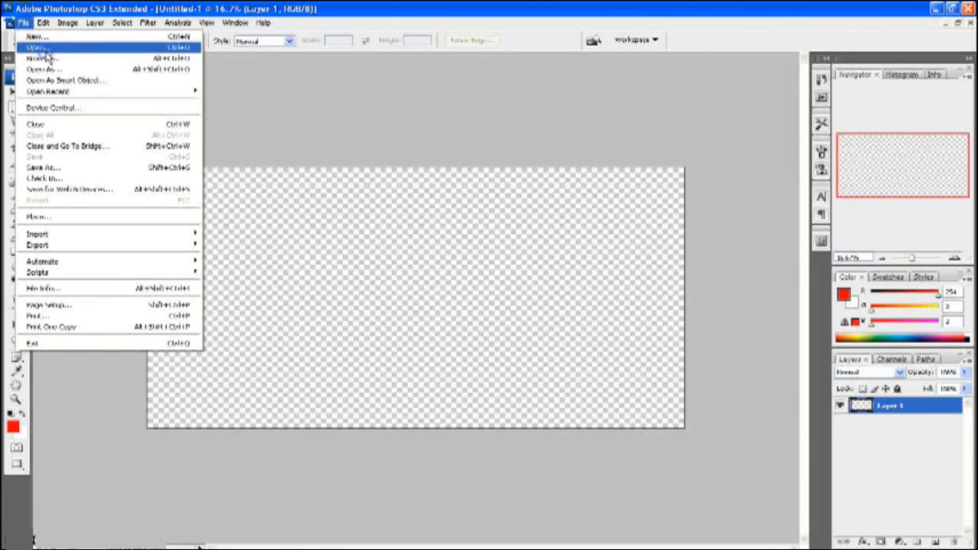
{"action": "left_click", "coordinate": [42, 48]}
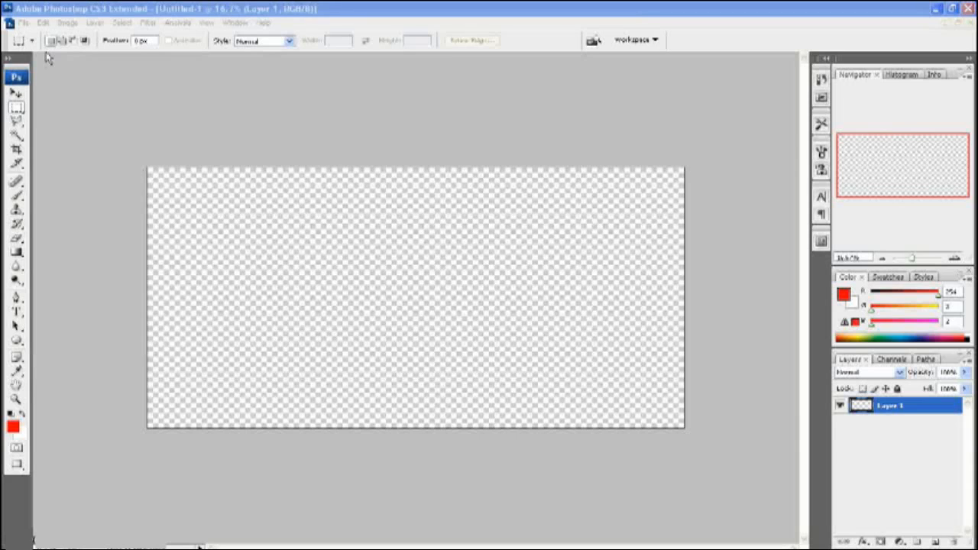
{"action": "left_click", "coordinate": [153, 129]}
{"action": "left_click", "coordinate": [506, 322]}
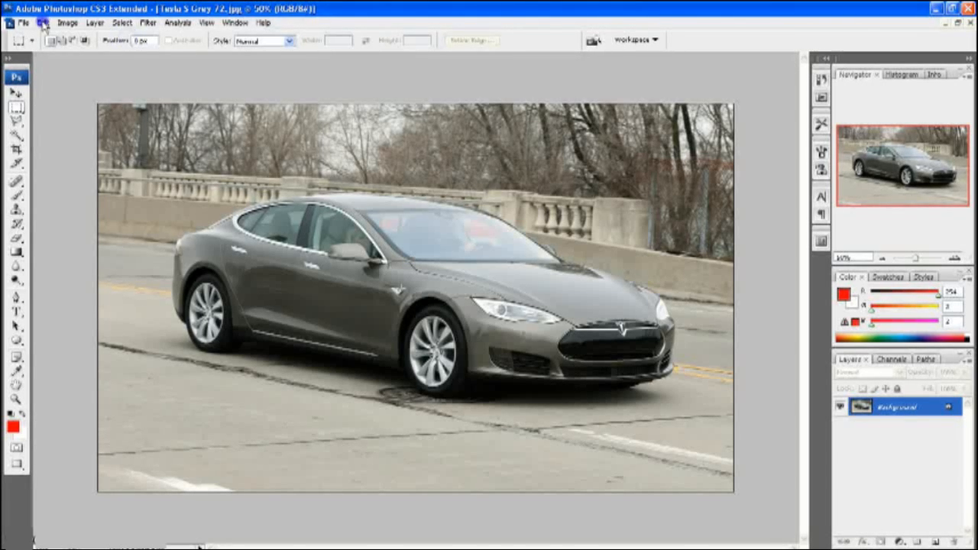
Copy the entire car photo and paste it into the blank Untitled-1 document
{"action": "left_click", "coordinate": [65, 108]}
{"action": "key", "text": "ctrl+a"}
{"action": "left_click", "coordinate": [236, 23]}
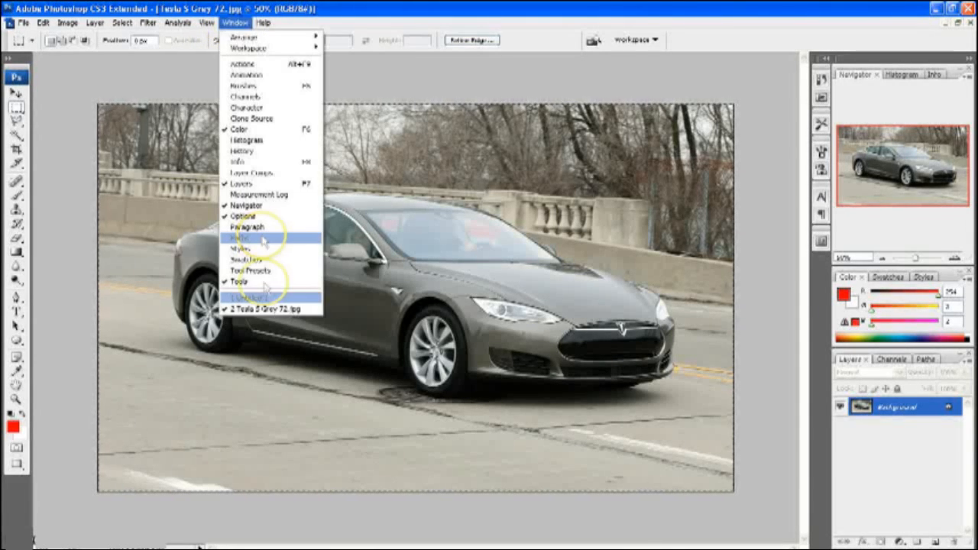
{"action": "left_click", "coordinate": [266, 300]}
{"action": "key", "text": "ctrl+v"}
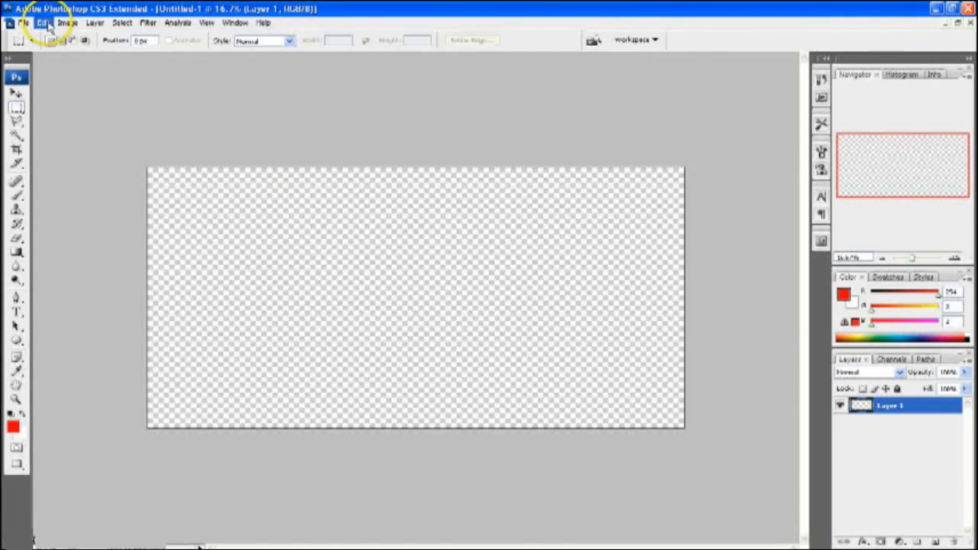
{"action": "key", "text": "ctrl+v"}
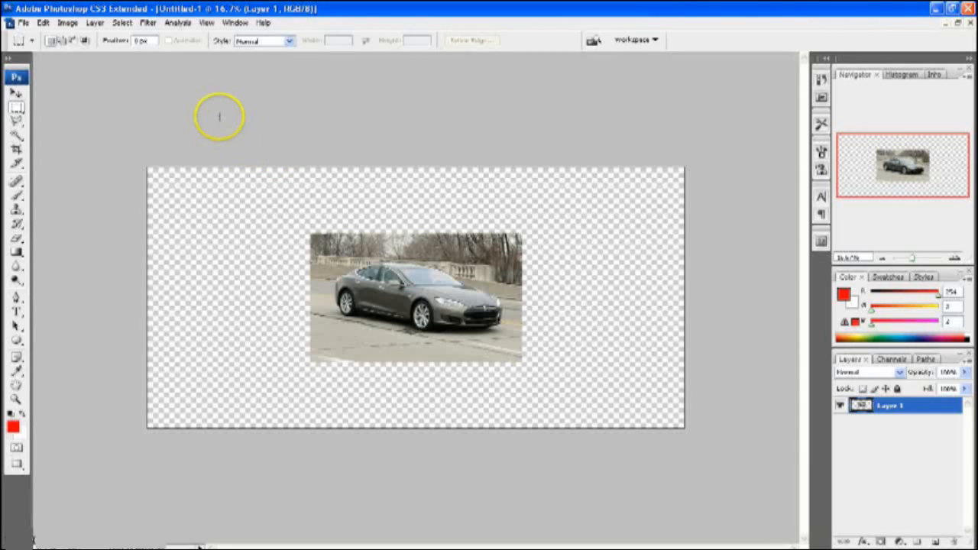
Add two vertical guides, one at a sixth of the canvas width and one at 22 inches
{"action": "left_click", "coordinate": [206, 23]}
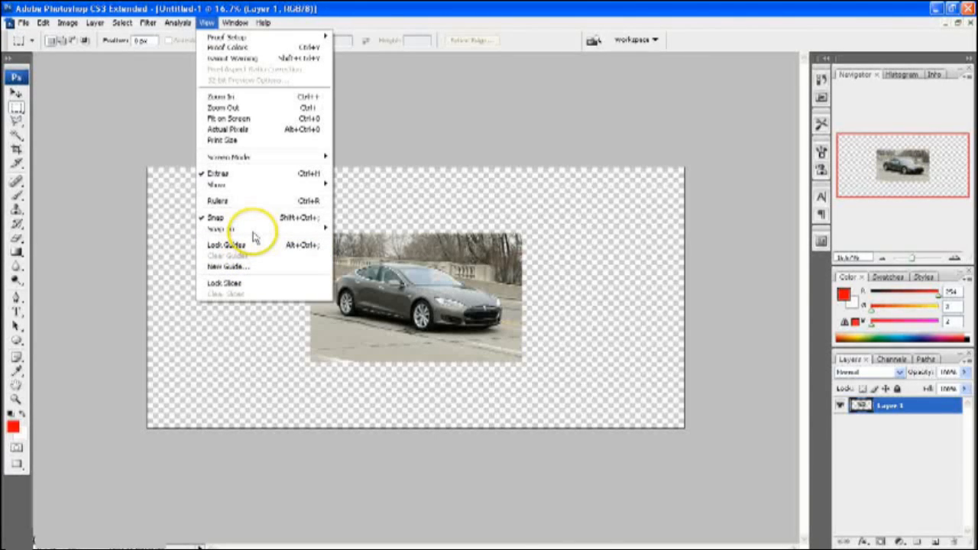
{"action": "mouse_move", "coordinate": [254, 233]}
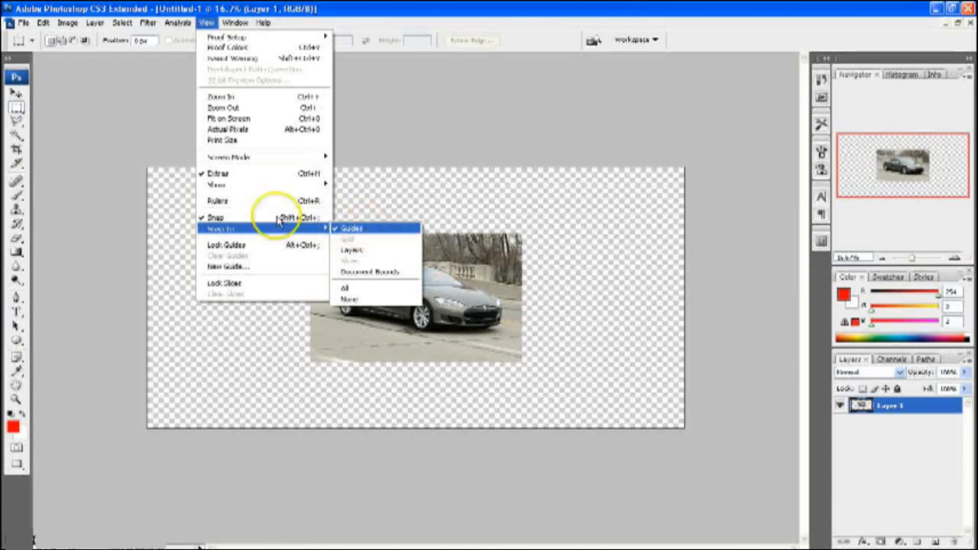
{"action": "left_click", "coordinate": [244, 268]}
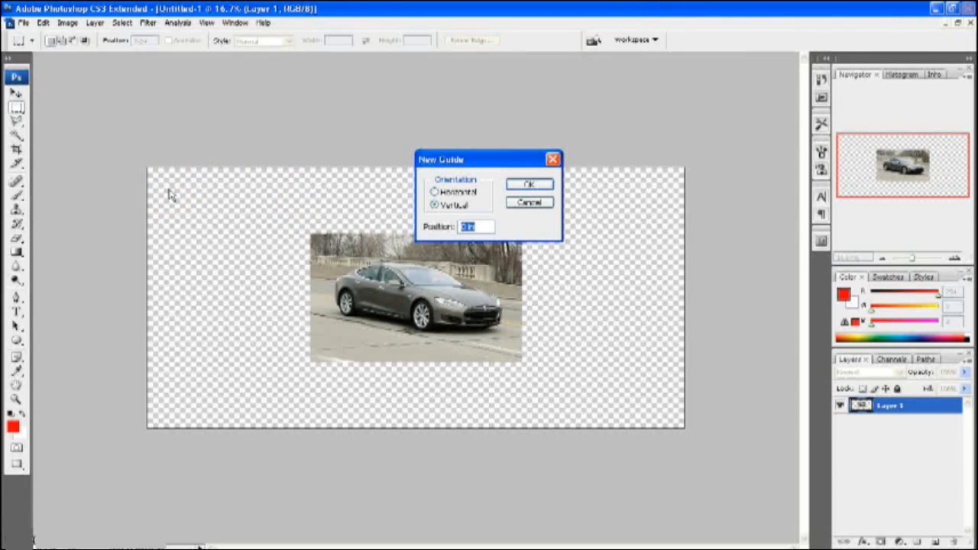
{"action": "left_click", "coordinate": [195, 194]}
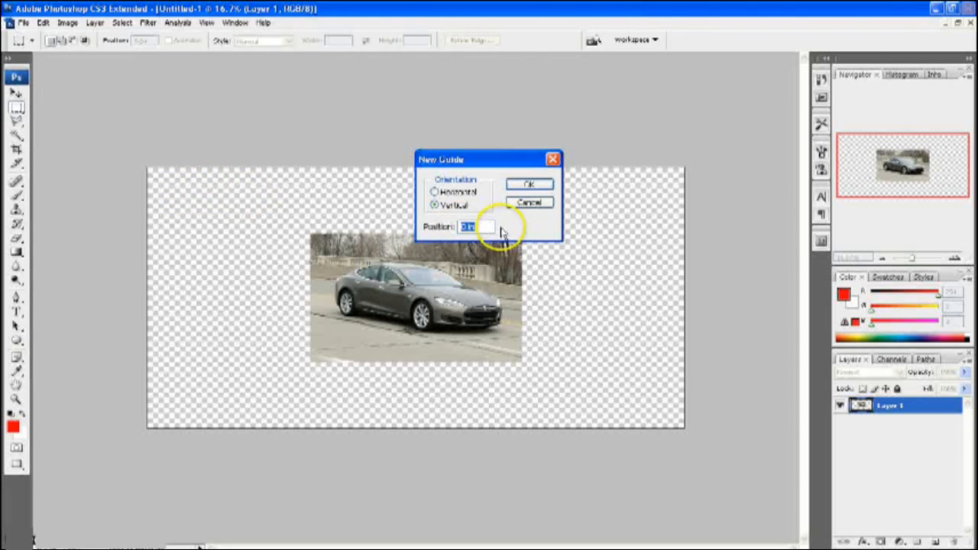
{"action": "key", "text": "Return"}
{"action": "left_click", "coordinate": [206, 23]}
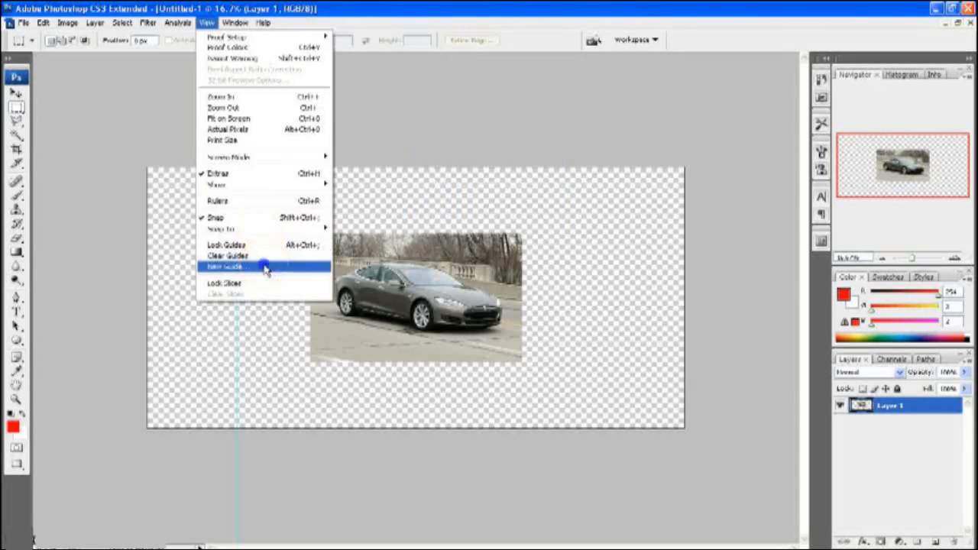
{"action": "left_click", "coordinate": [264, 266]}
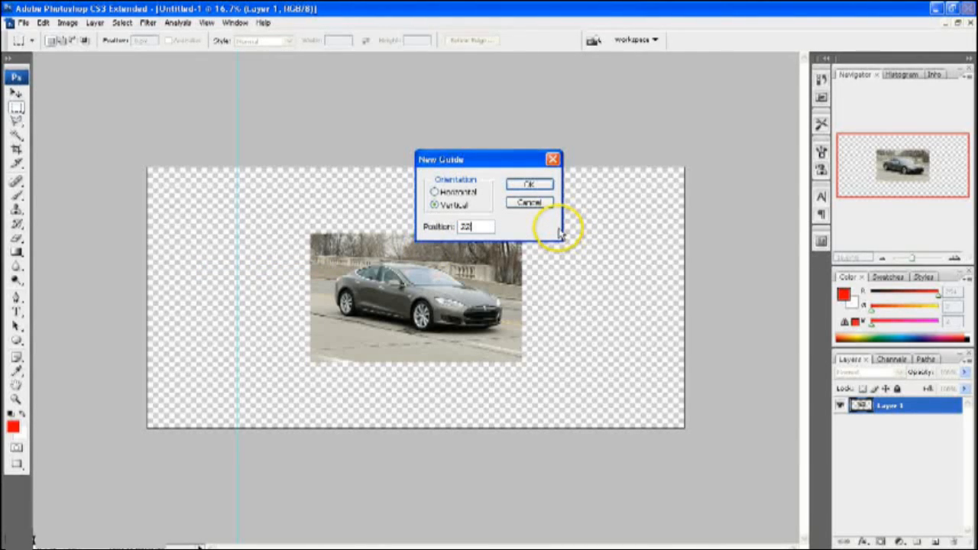
{"action": "key", "text": "Return"}
Add two more vertical guides, one halfway across the canvas and one at 44 inches
{"action": "left_click", "coordinate": [205, 23]}
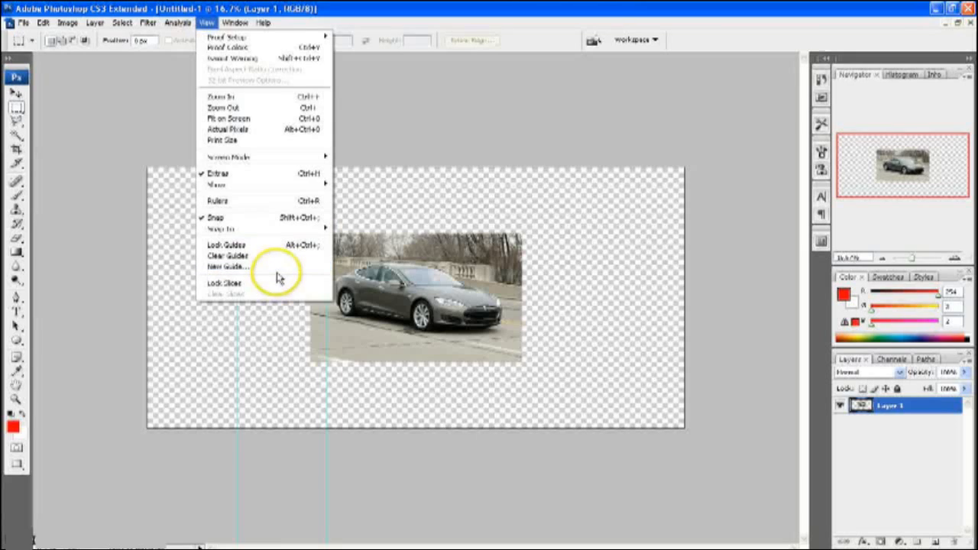
{"action": "left_click", "coordinate": [264, 267]}
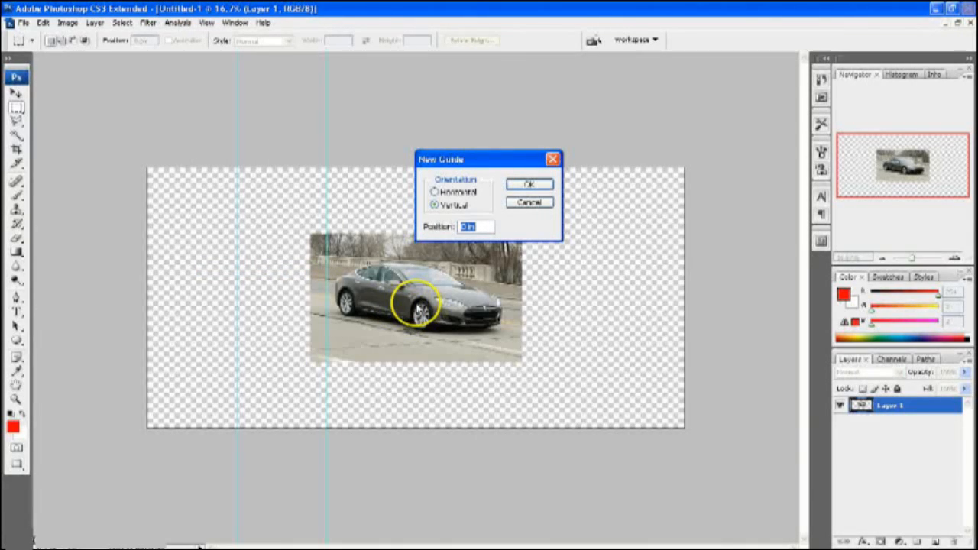
{"action": "left_click", "coordinate": [528, 185]}
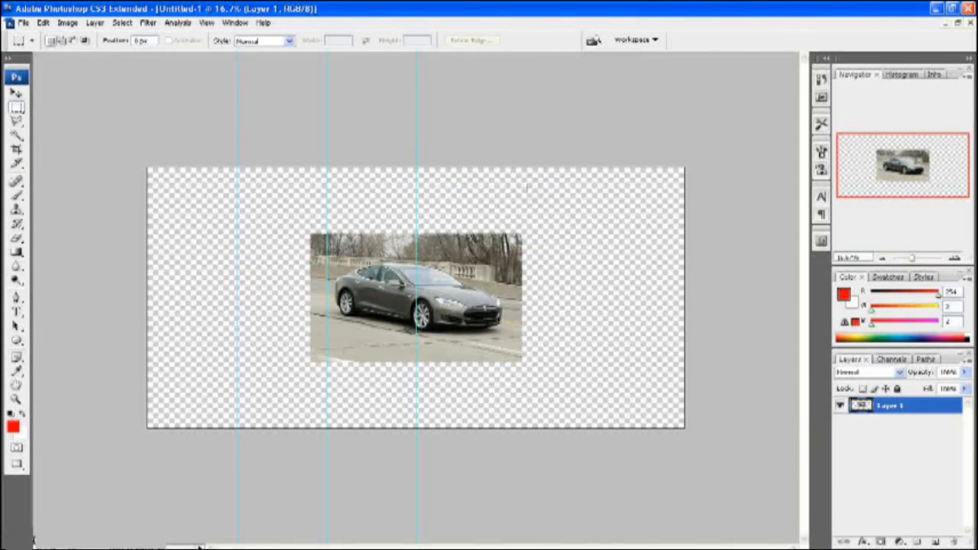
{"action": "left_click", "coordinate": [206, 23]}
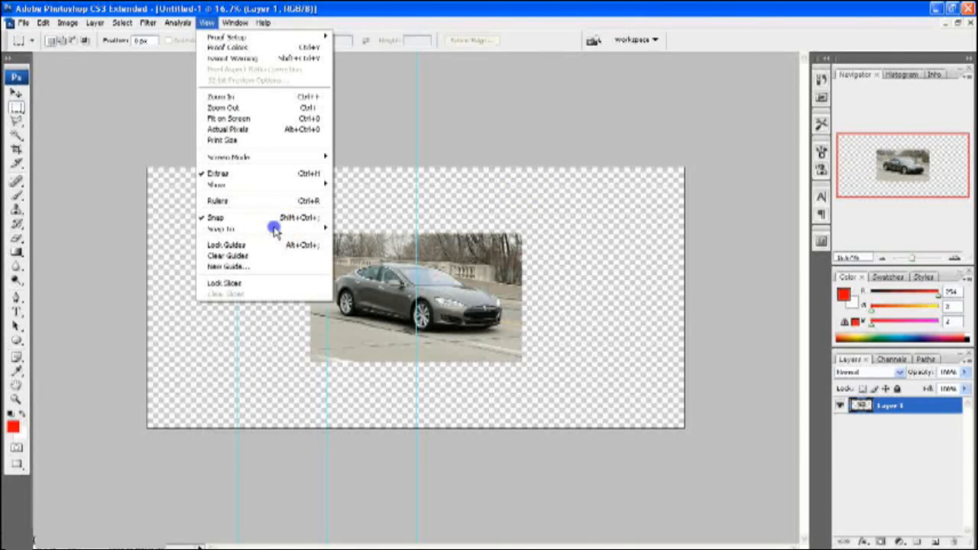
{"action": "left_click", "coordinate": [286, 266]}
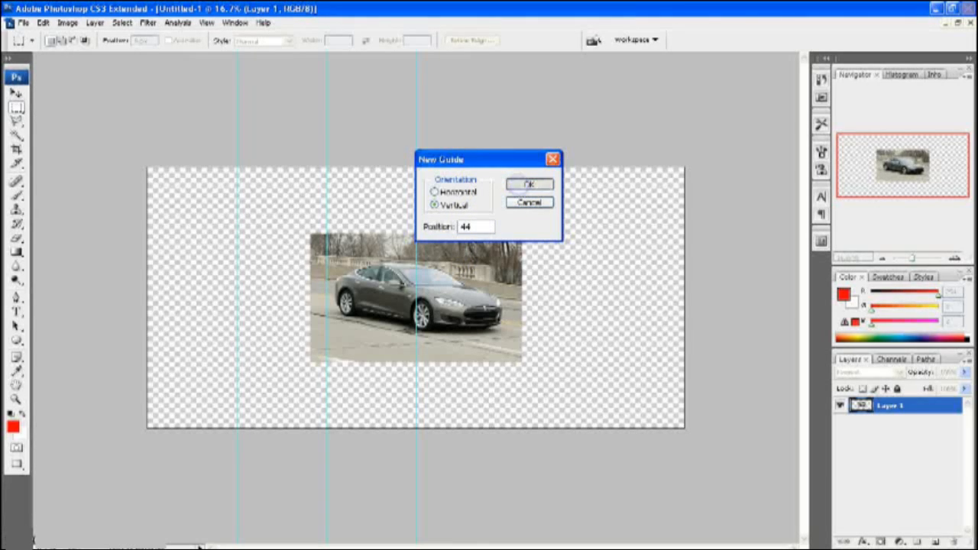
{"action": "key", "text": "Return"}
Add a vertical guide at 55 inches
{"action": "left_click", "coordinate": [206, 23]}
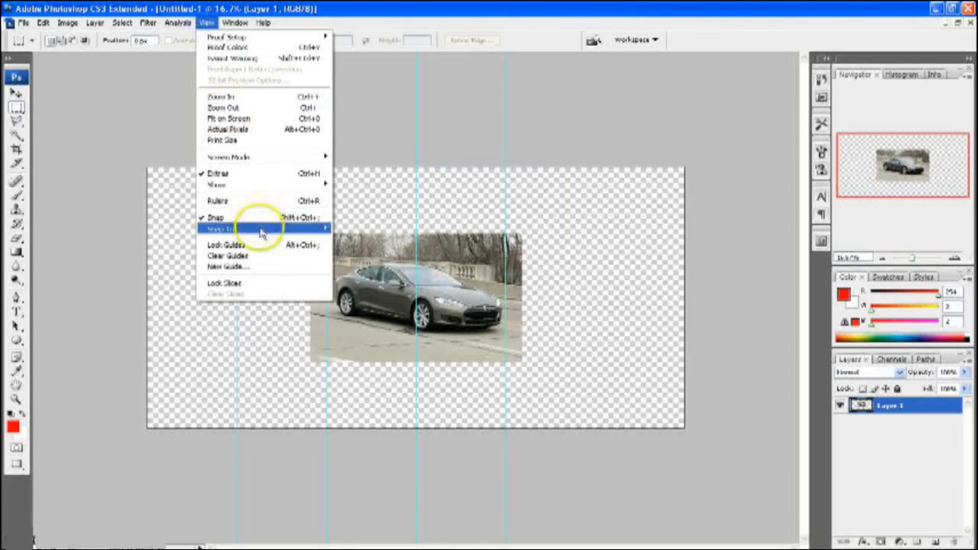
{"action": "left_click", "coordinate": [266, 267]}
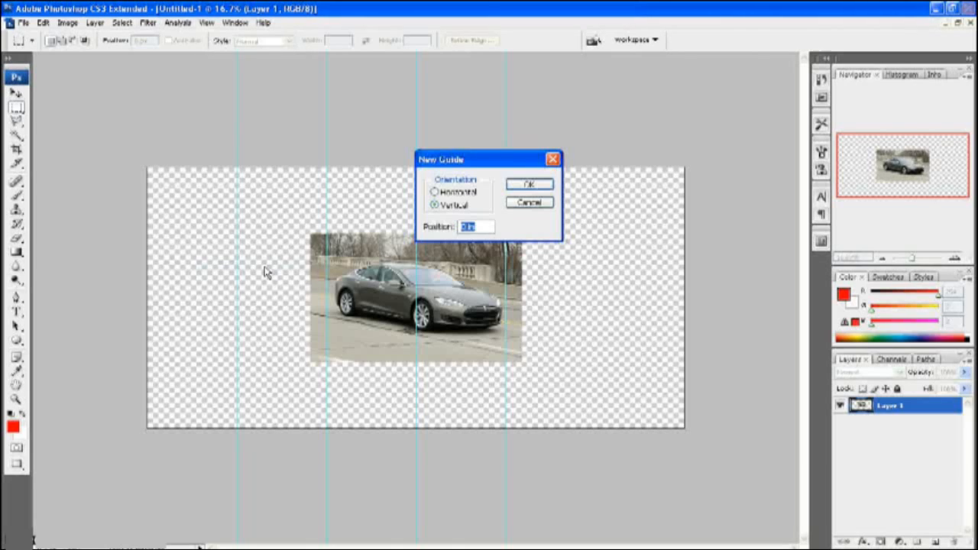
{"action": "type", "text": "5"}
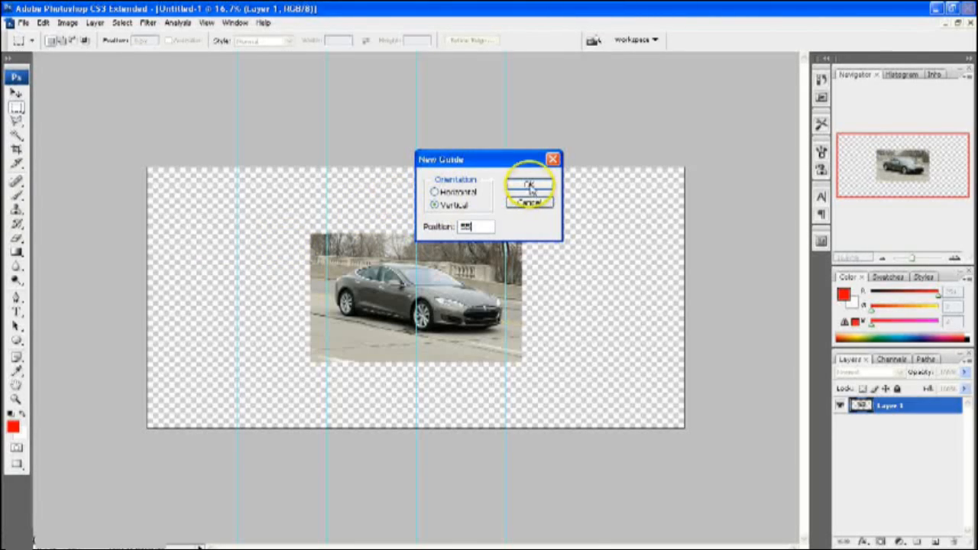
{"action": "left_click", "coordinate": [529, 184]}
Add a horizontal guide one quarter of the way down the canvas
{"action": "left_click", "coordinate": [205, 23]}
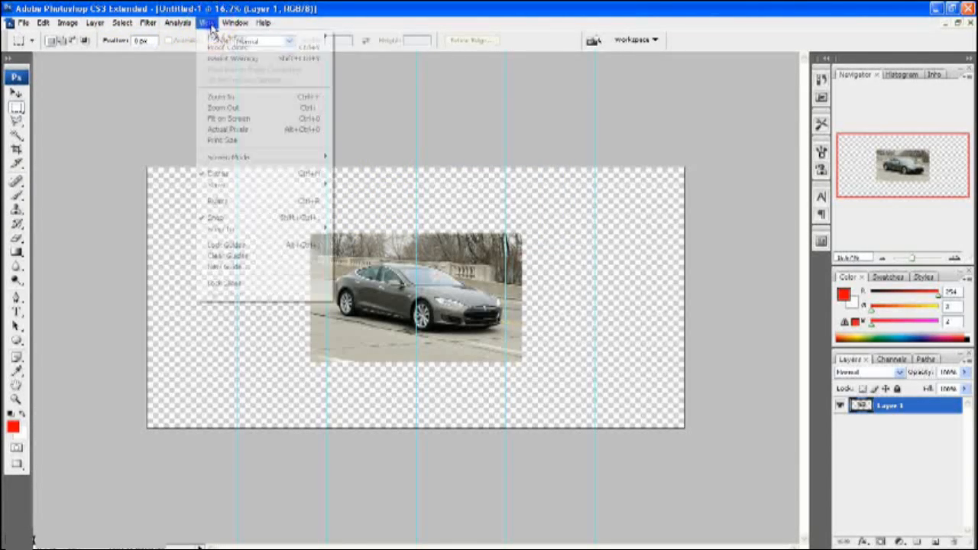
{"action": "left_click", "coordinate": [243, 266]}
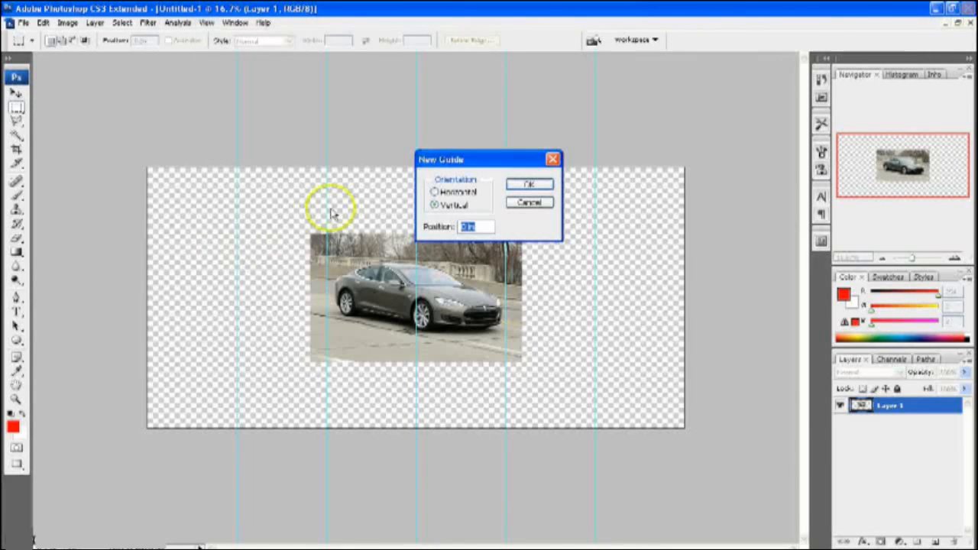
{"action": "left_click", "coordinate": [451, 193]}
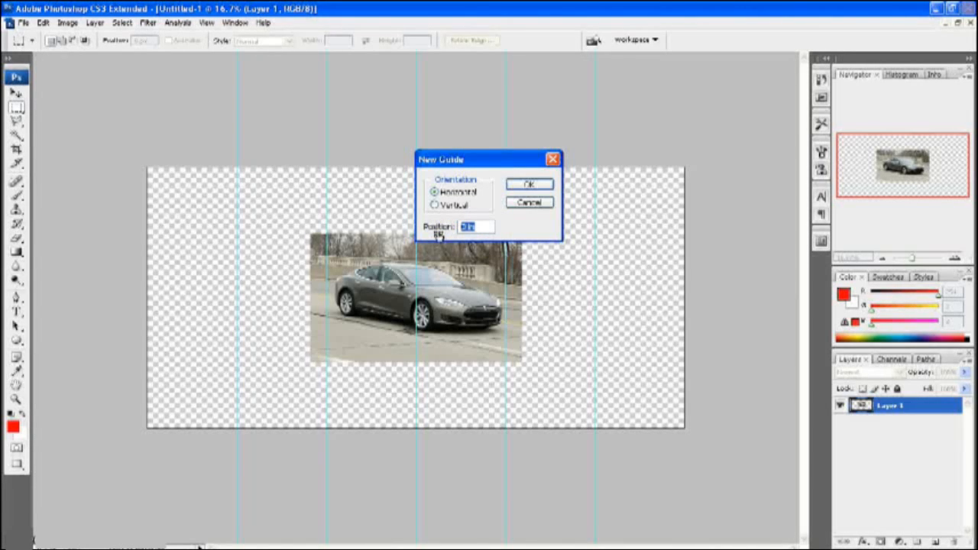
{"action": "type", "text": "1.5"}
{"action": "left_click", "coordinate": [522, 184]}
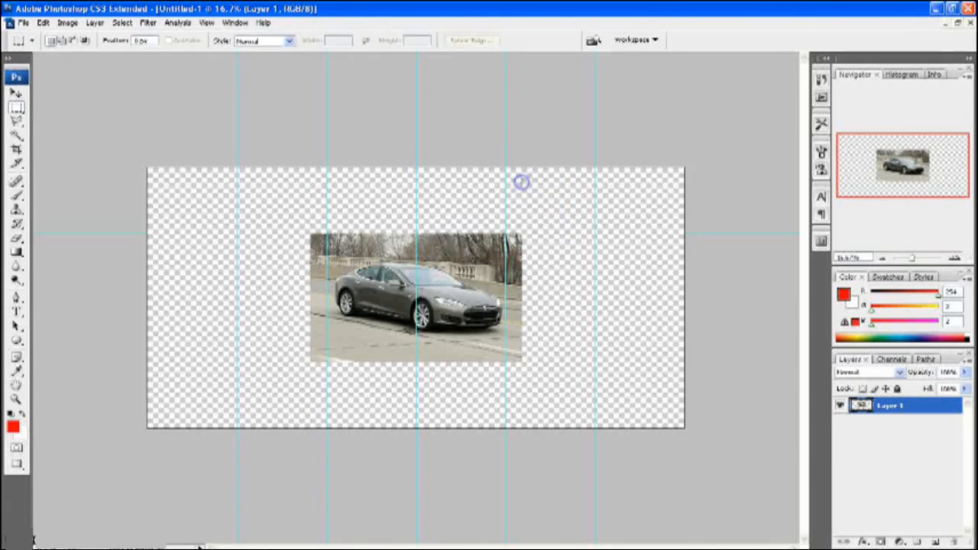
Add a horizontal guide halfway down the canvas
{"action": "left_click", "coordinate": [207, 23]}
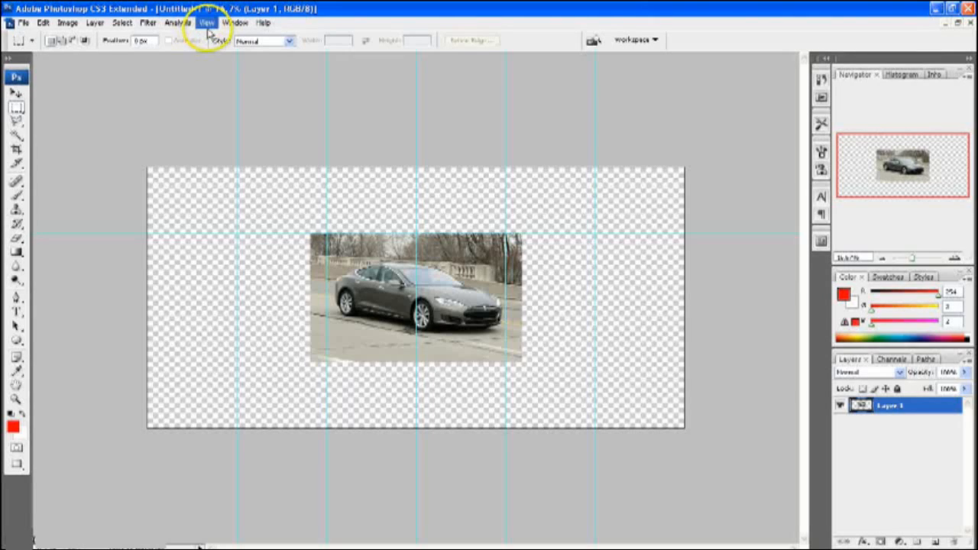
{"action": "left_click", "coordinate": [262, 262]}
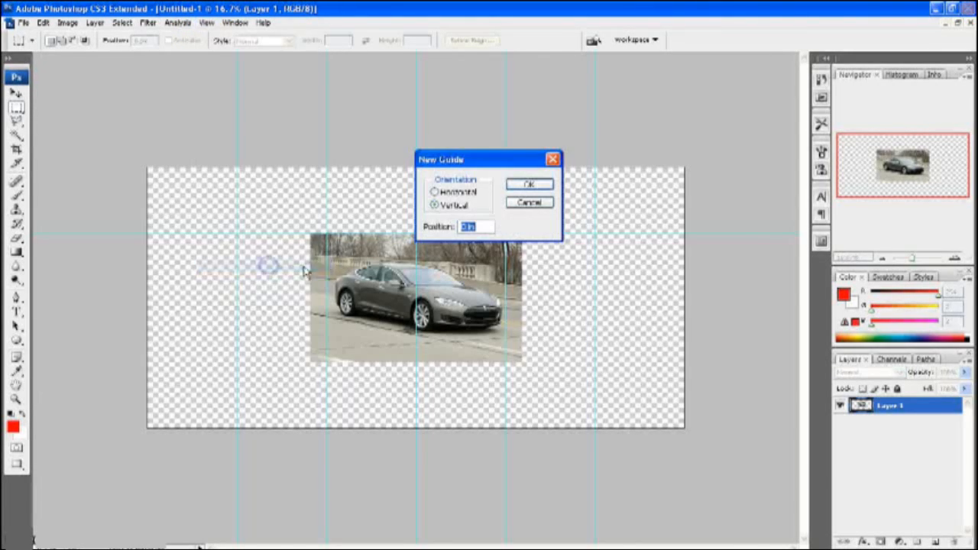
{"action": "left_click", "coordinate": [435, 192]}
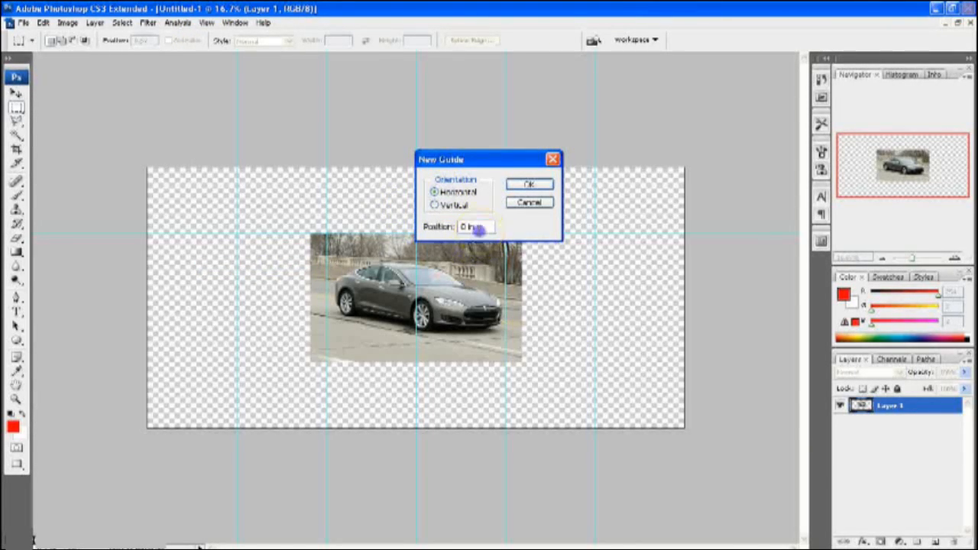
{"action": "type", "text": "1.5"}
{"action": "left_click", "coordinate": [526, 185]}
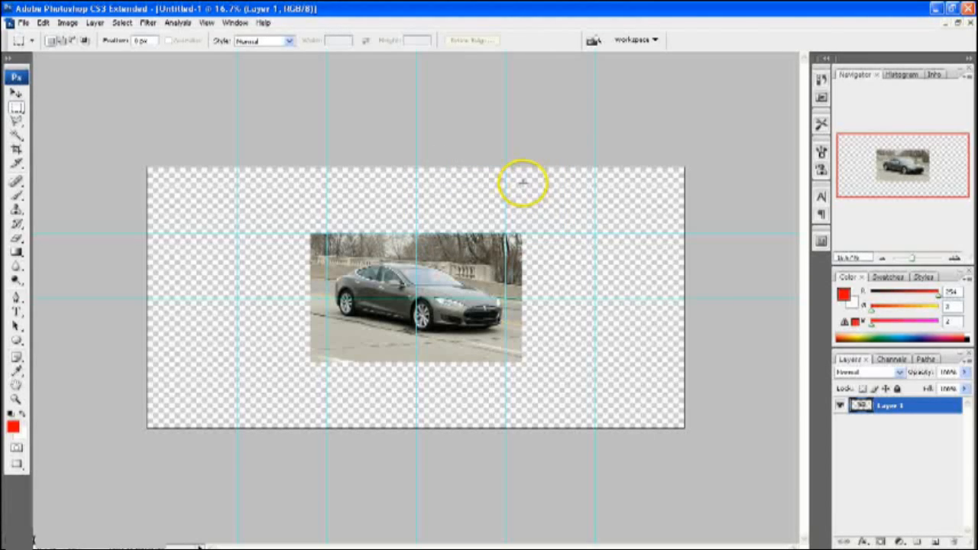
Add a horizontal guide three quarters of the way down the canvas
{"action": "left_click", "coordinate": [207, 23]}
{"action": "left_click", "coordinate": [230, 267]}
{"action": "left_click", "coordinate": [459, 192]}
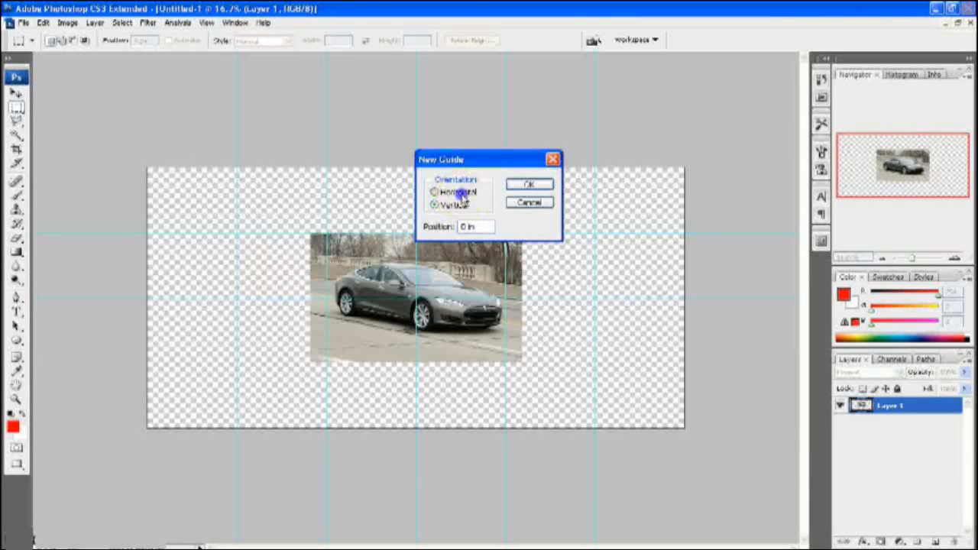
{"action": "left_click_drag", "start_coordinate": [492, 226], "coordinate": [436, 233]}
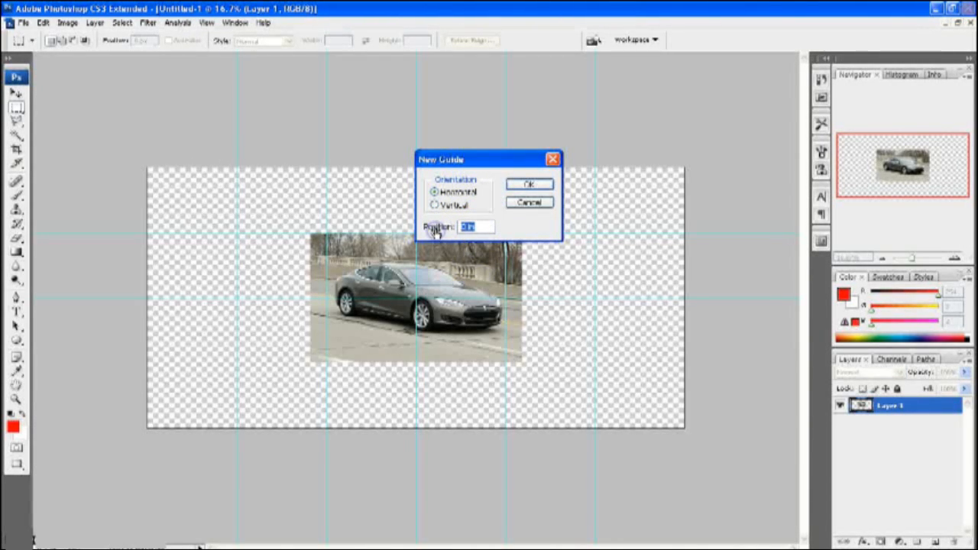
{"action": "type", "text": "%"}
{"action": "left_click", "coordinate": [522, 185]}
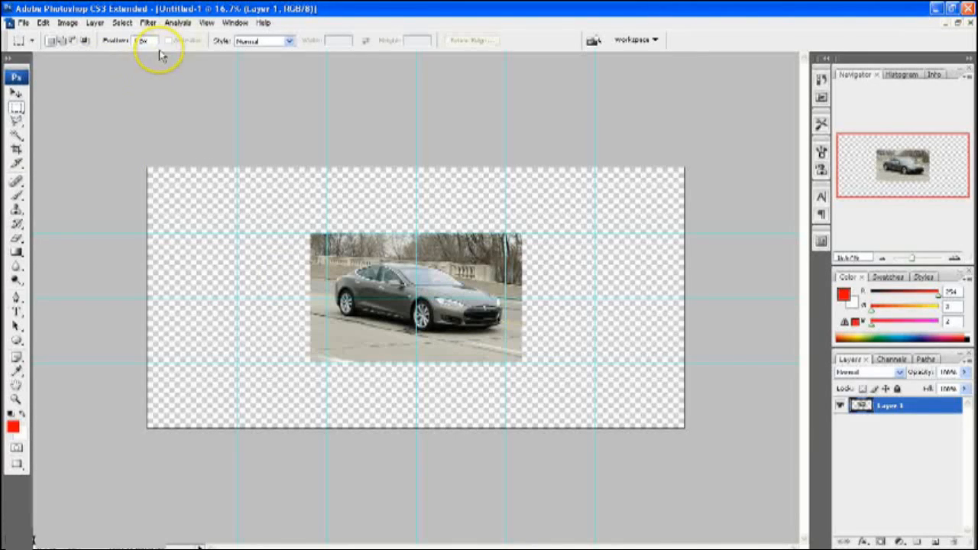
Add a vertical guide just inside the left edge of the canvas
{"action": "left_click", "coordinate": [204, 27]}
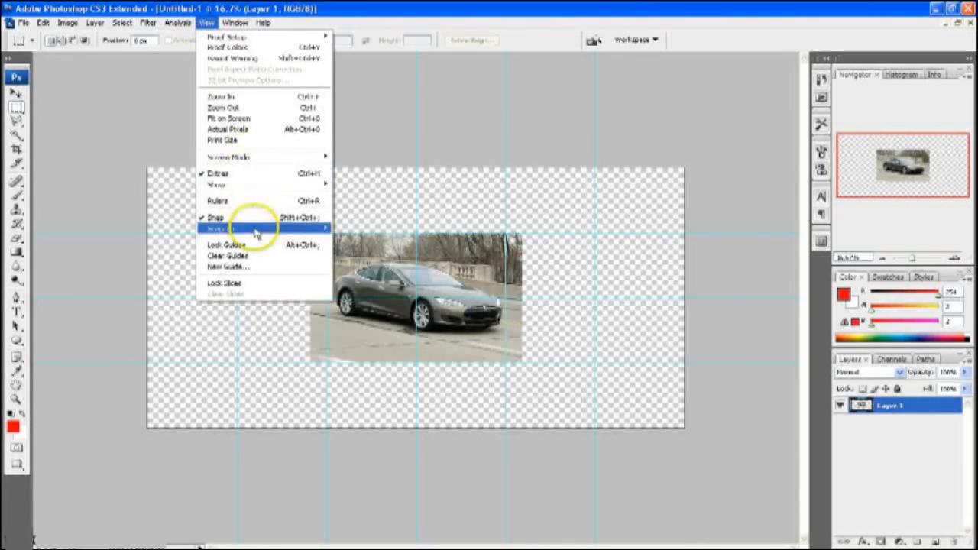
{"action": "left_click", "coordinate": [229, 267]}
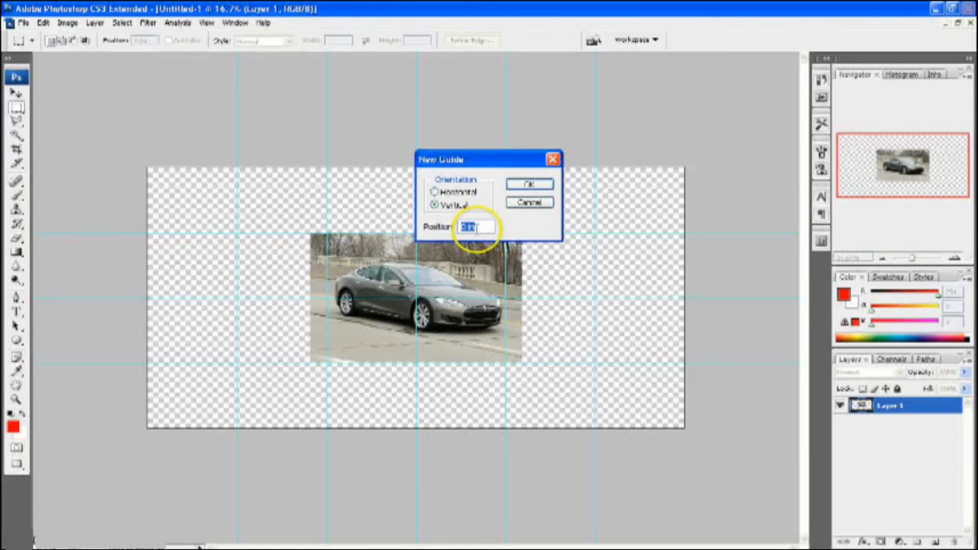
{"action": "left_click", "coordinate": [539, 188]}
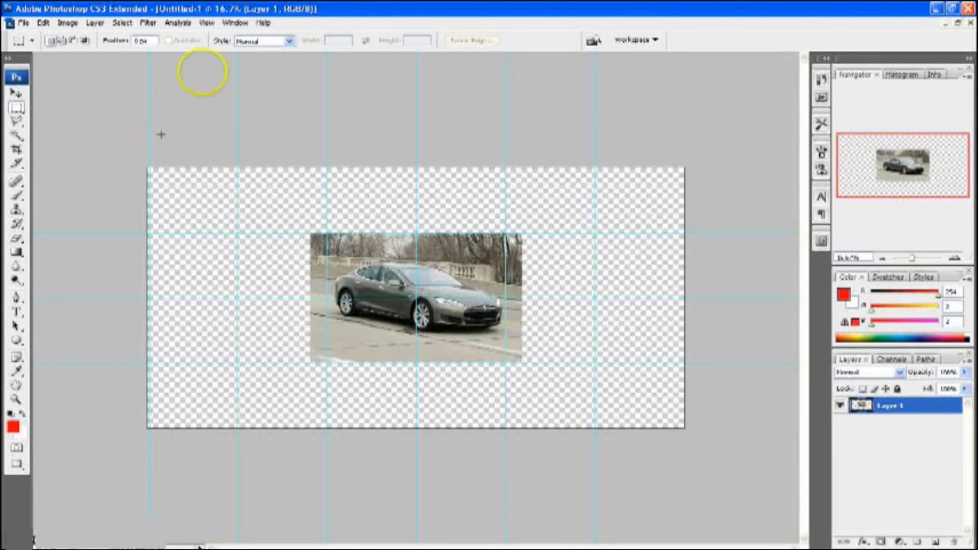
Add a vertical guide just inside the right edge of the canvas, at about 65.7 inches
{"action": "left_click", "coordinate": [207, 23]}
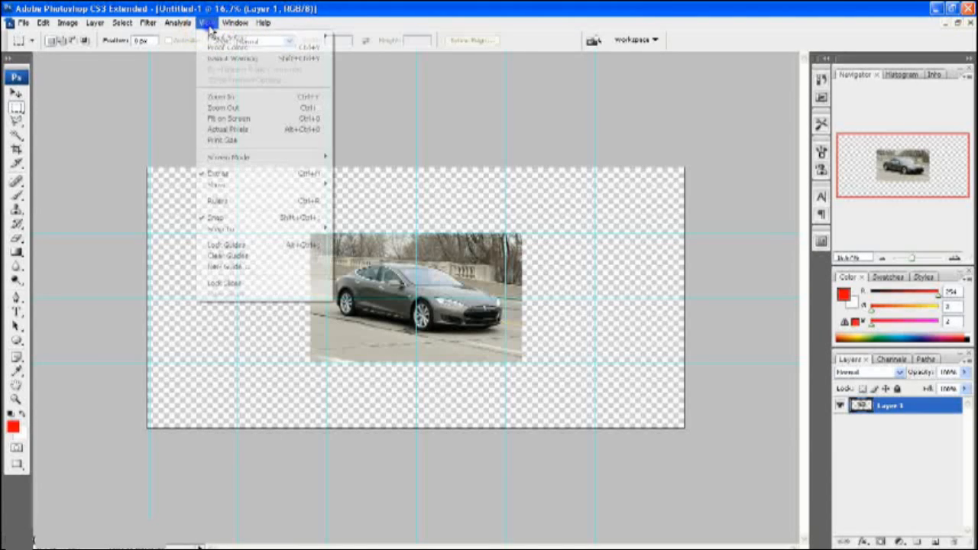
{"action": "left_click", "coordinate": [264, 266]}
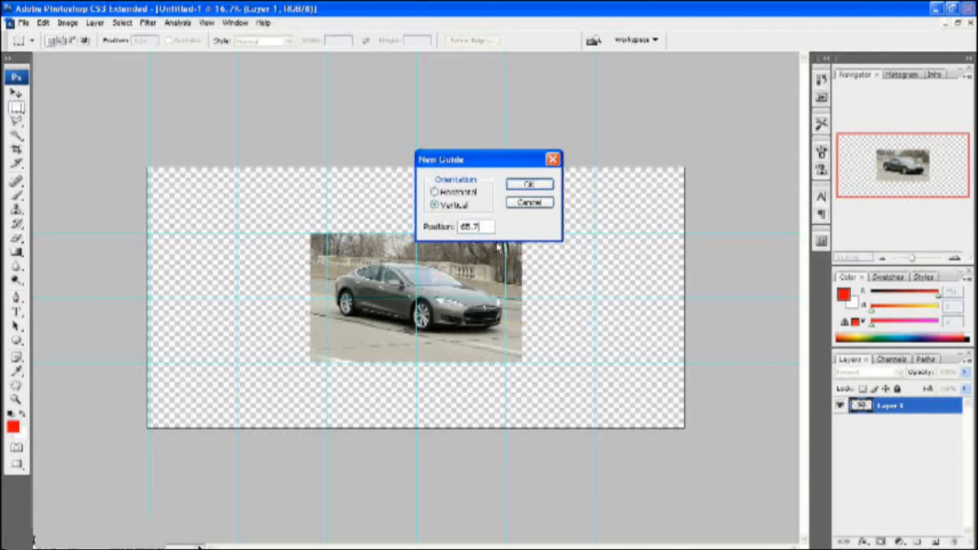
{"action": "left_click", "coordinate": [529, 184]}
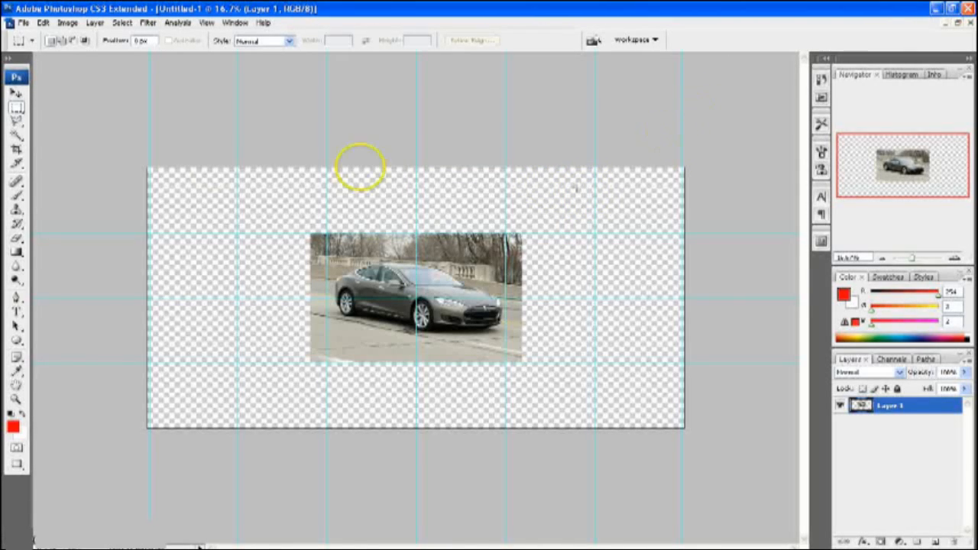
Add a horizontal guide at .25 inches, just inside the top edge of the canvas
{"action": "left_click", "coordinate": [208, 23]}
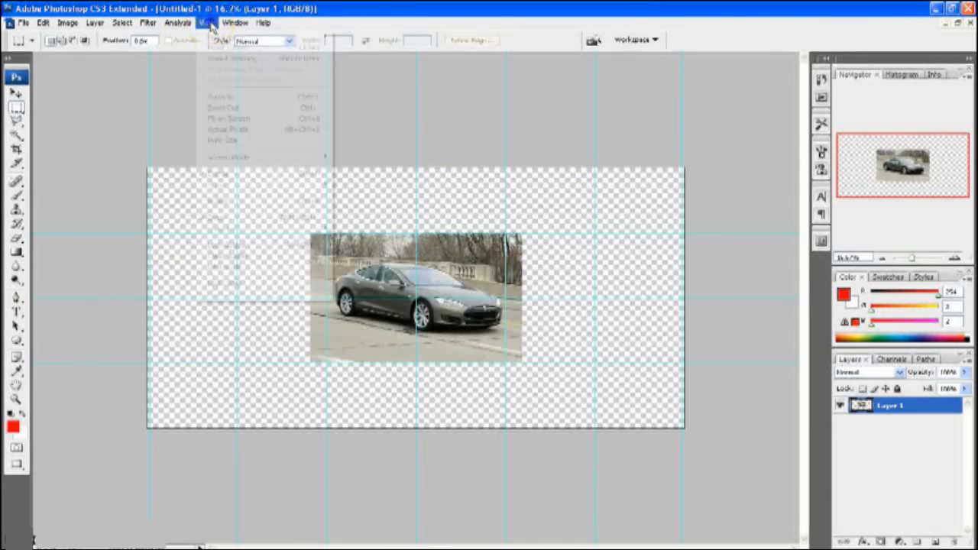
{"action": "left_click", "coordinate": [250, 267]}
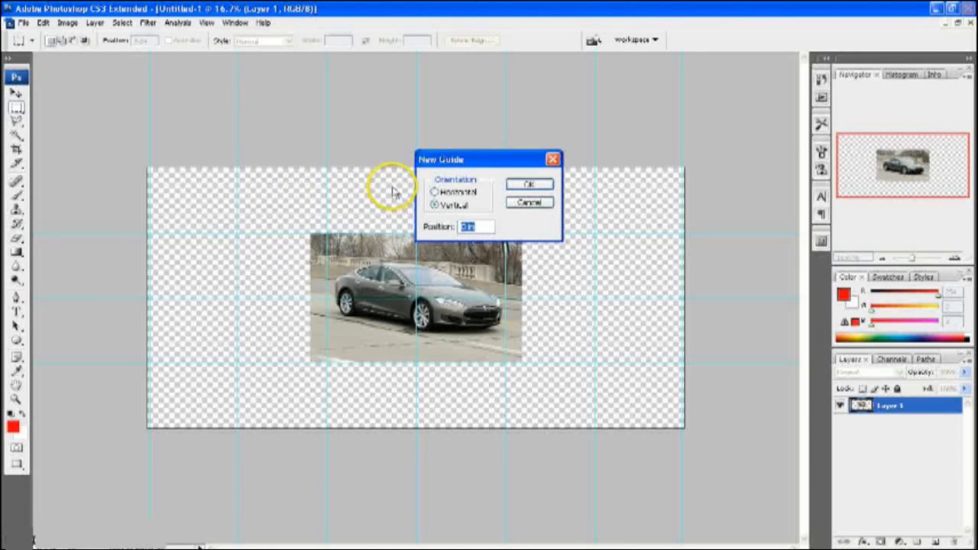
{"action": "left_click", "coordinate": [434, 192]}
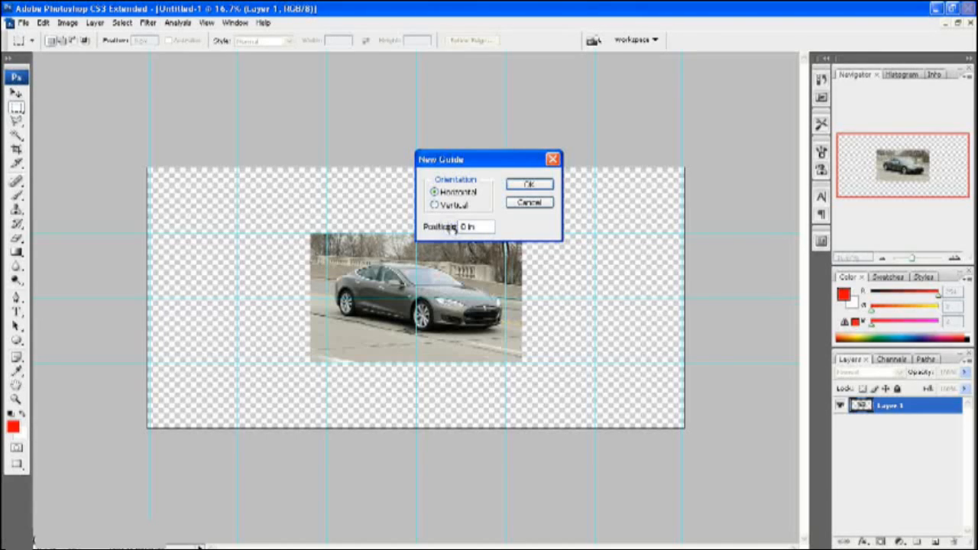
{"action": "type", "text": ".25"}
{"action": "left_click", "coordinate": [529, 184]}
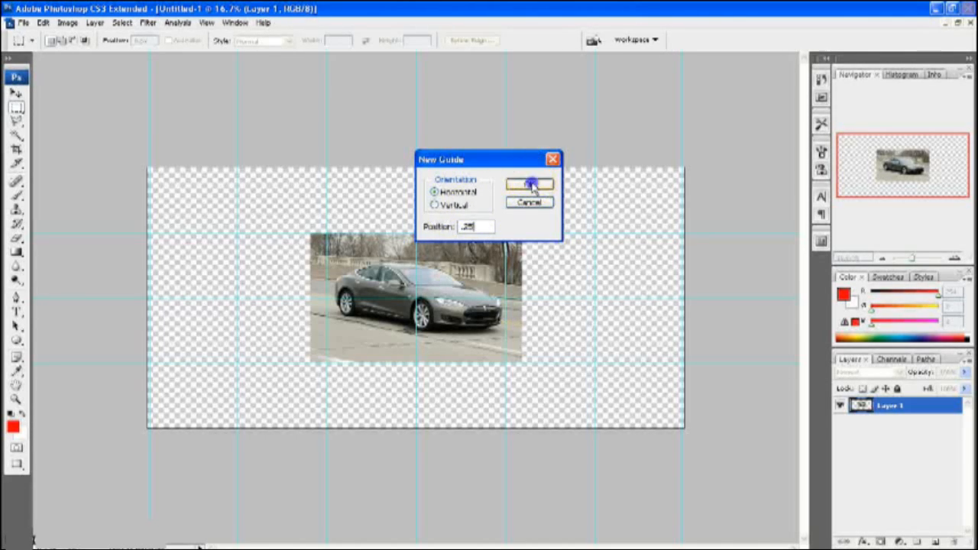
Add a horizontal guide just inside the bottom edge of the canvas
{"action": "left_click", "coordinate": [207, 22]}
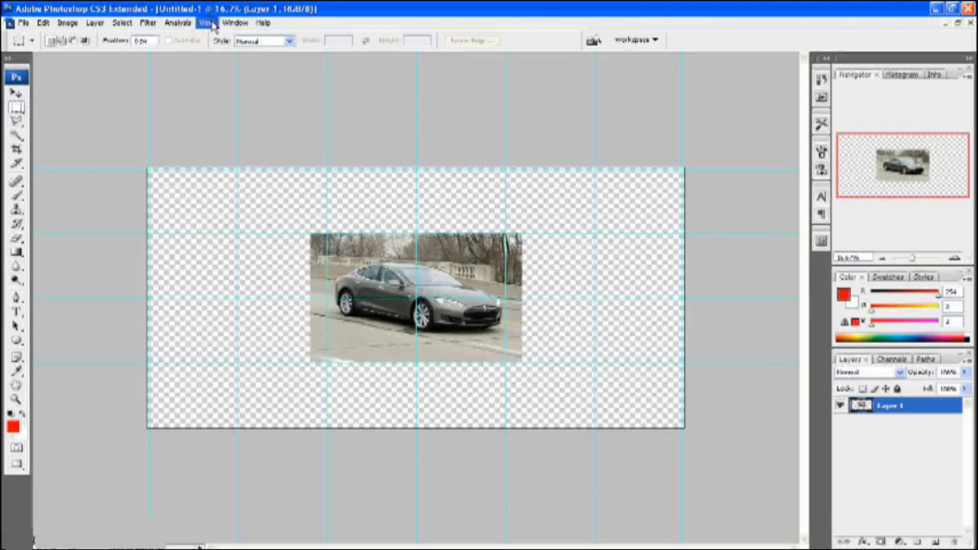
{"action": "left_click", "coordinate": [233, 264]}
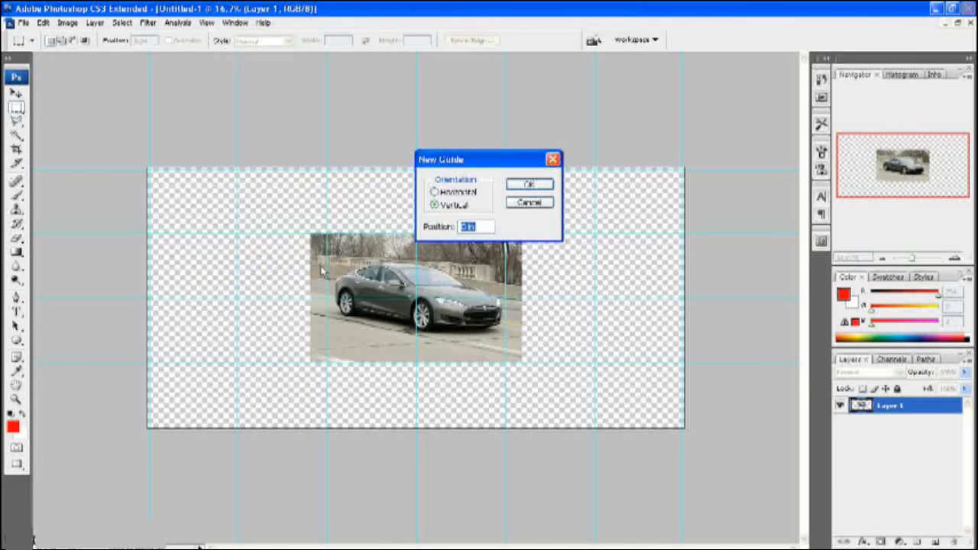
{"action": "left_click", "coordinate": [437, 192]}
{"action": "left_click", "coordinate": [486, 228]}
{"action": "left_click_drag", "start_coordinate": [486, 228], "coordinate": [440, 232]}
{"action": "type", "text": "20.75"}
{"action": "left_click", "coordinate": [537, 187]}
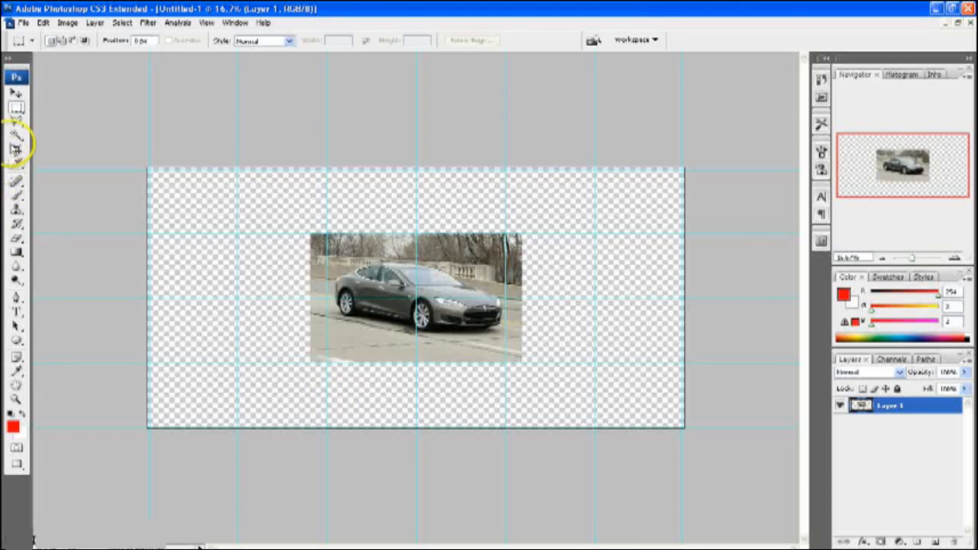
Stretch the car photo by opposite corners to fill the area inside the outer guides and apply the transformation
{"action": "left_click_drag", "start_coordinate": [245, 389], "coordinate": [308, 364]}
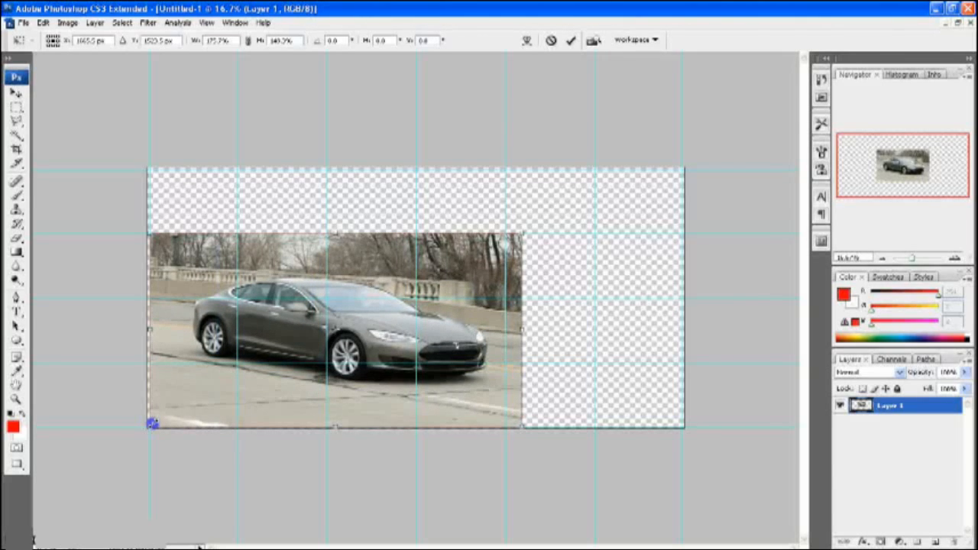
{"action": "left_click", "coordinate": [523, 230]}
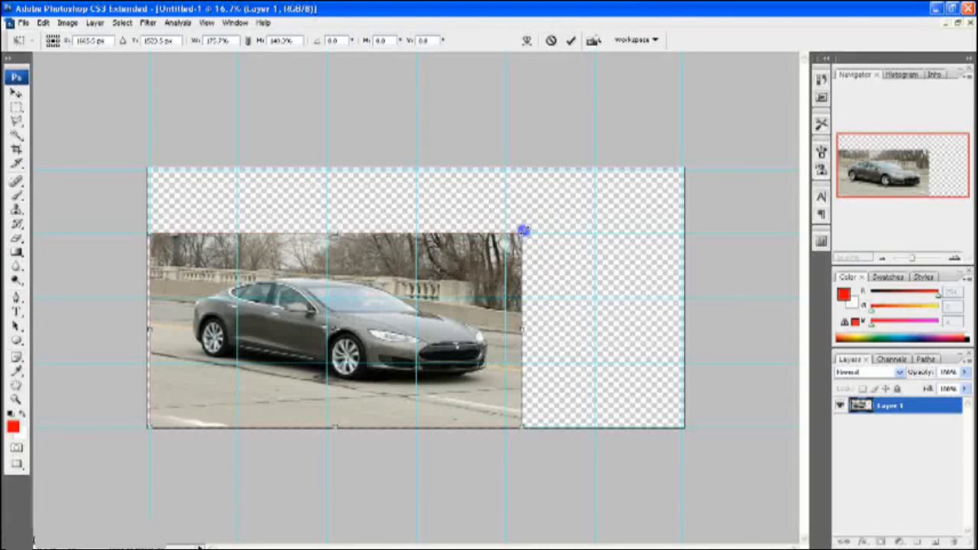
{"action": "left_click_drag", "start_coordinate": [523, 230], "coordinate": [680, 170]}
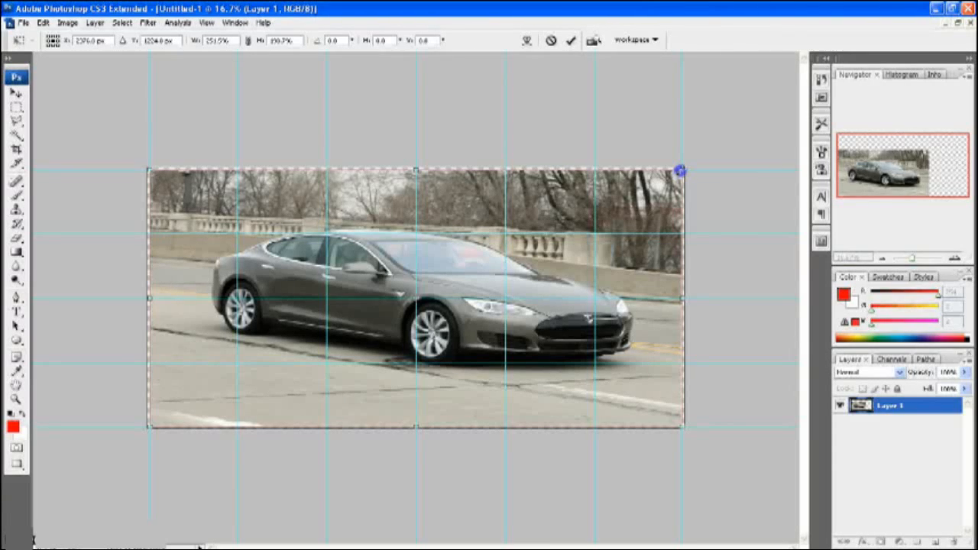
{"action": "left_click_drag", "start_coordinate": [680, 169], "coordinate": [678, 170]}
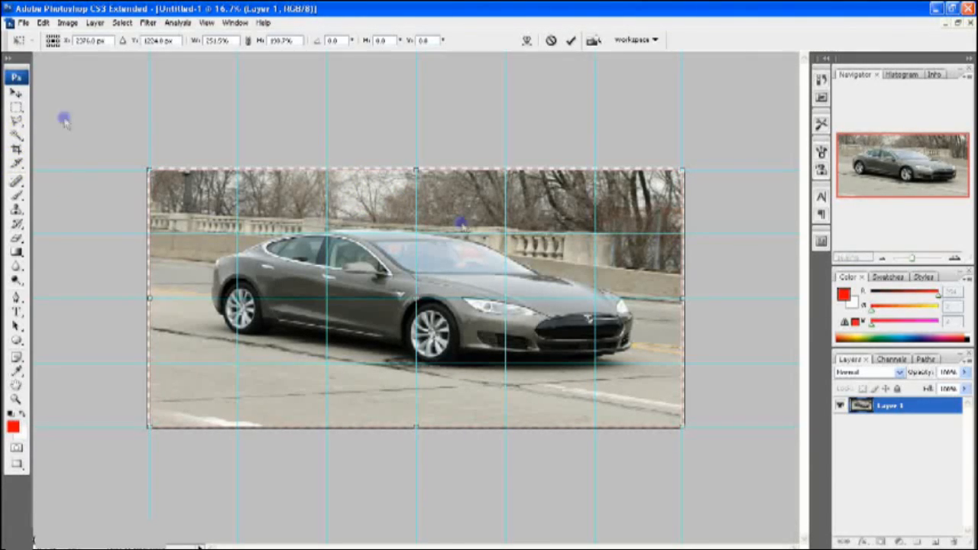
{"action": "left_click", "coordinate": [442, 228]}
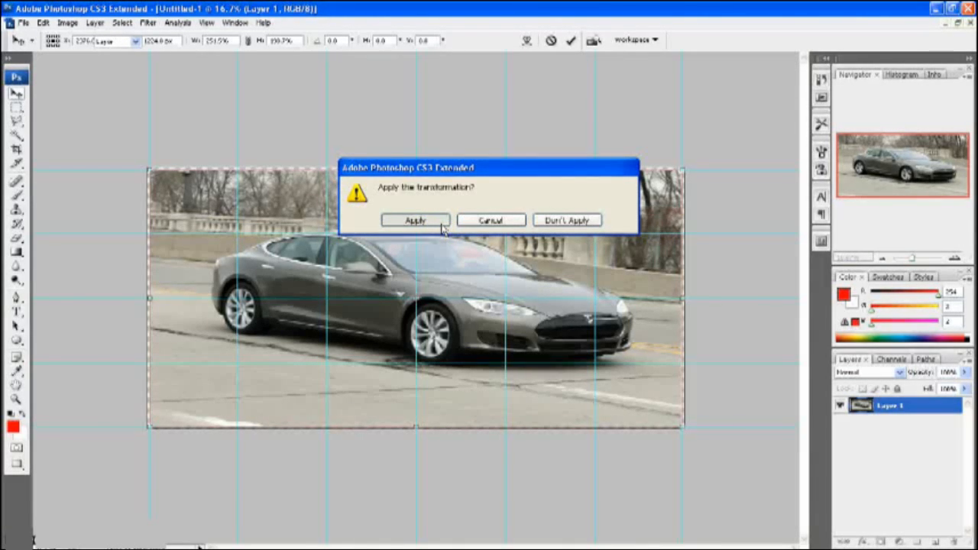
{"action": "left_click", "coordinate": [417, 222]}
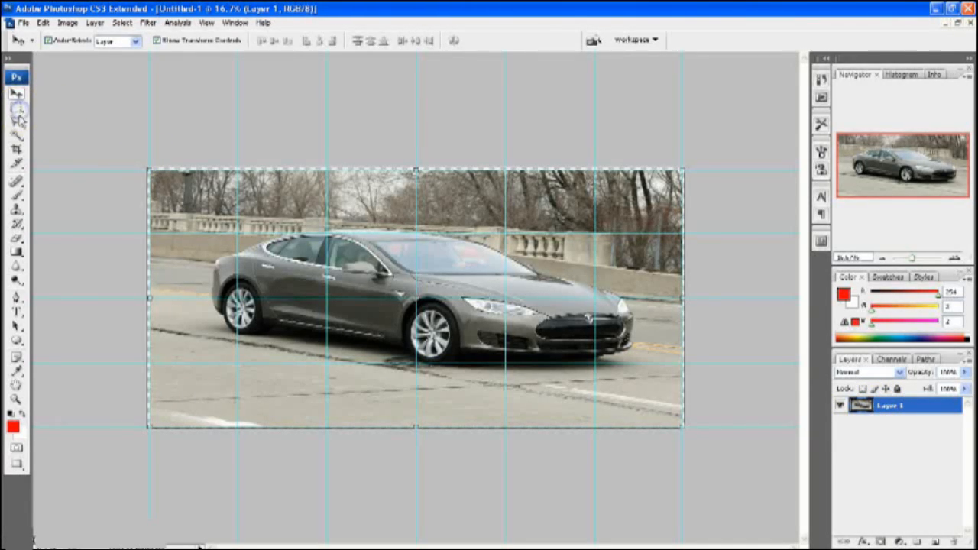
Select the photo's top-left tile along the guides with the Rectangular Marquee and copy it to a new layer
{"action": "key", "text": "m"}
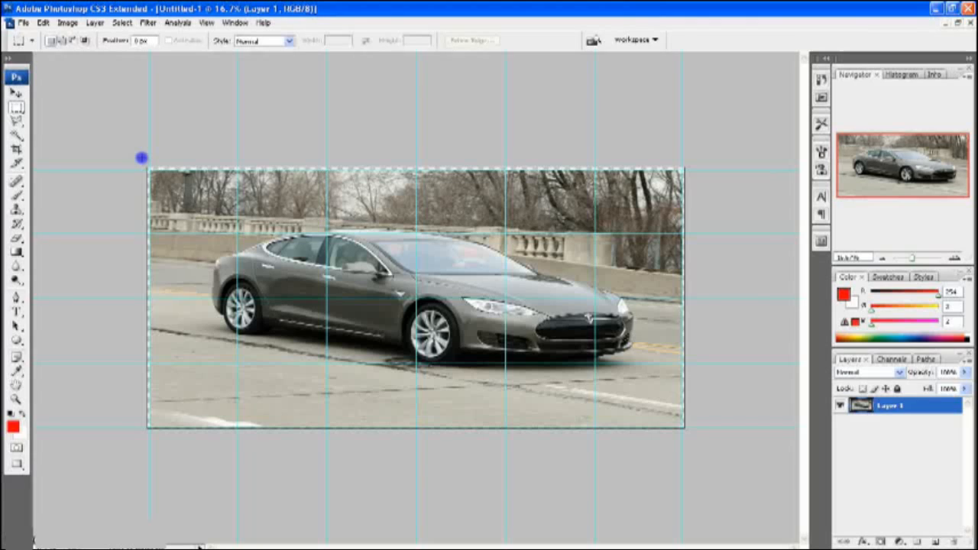
{"action": "mouse_move", "coordinate": [184, 195]}
{"action": "left_mouse_down"}
{"action": "mouse_move", "coordinate": [175, 191]}
{"action": "mouse_move", "coordinate": [187, 199]}
{"action": "left_mouse_up"}
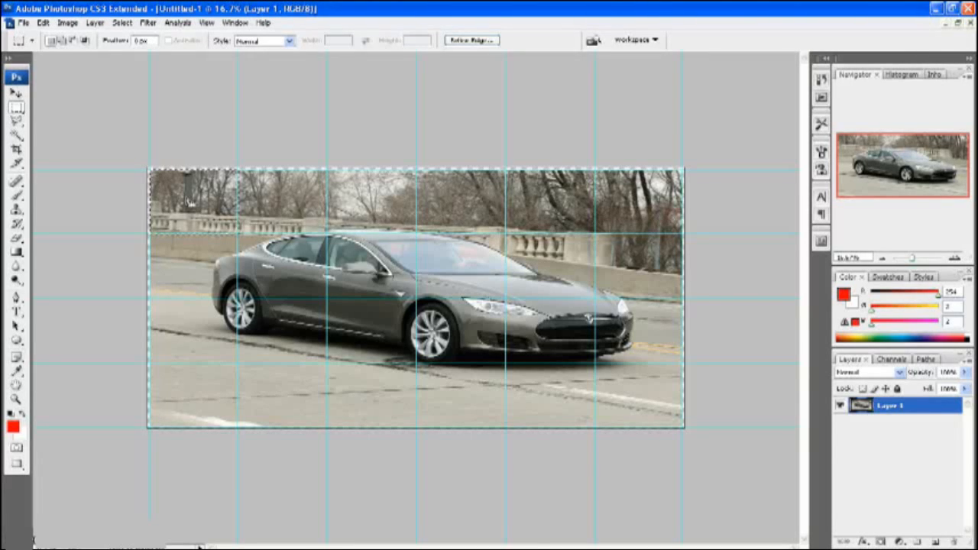
{"action": "key", "text": "ctrl+shift+alt+n"}
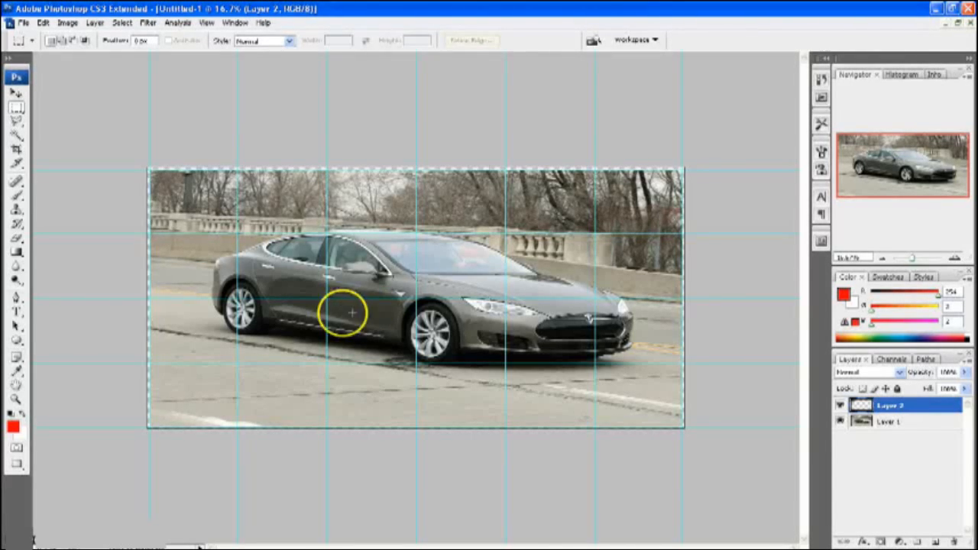
{"action": "left_click_drag", "start_coordinate": [905, 400], "coordinate": [234, 191]}
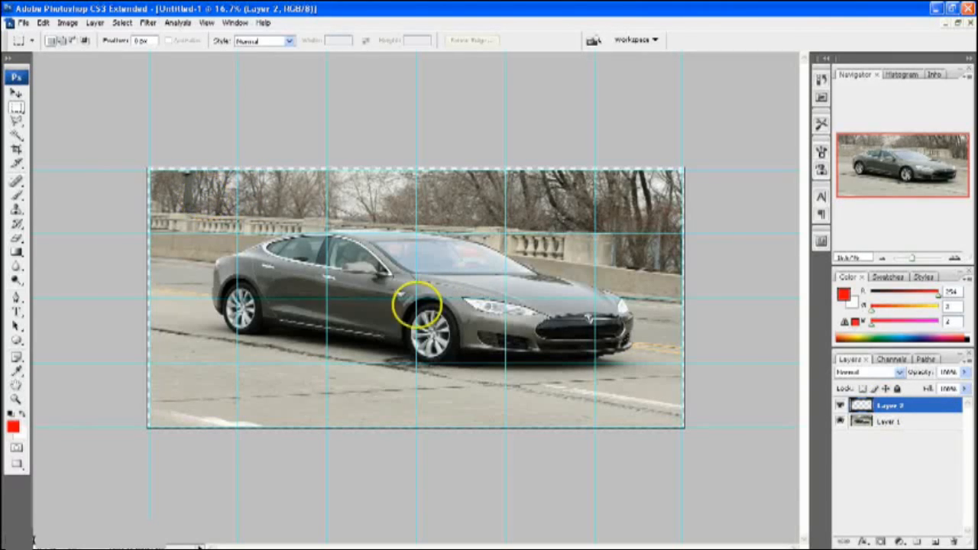
Copy the second tile of the first column from Layer 1 to a new layer and reselect Layer 1
{"action": "left_click_drag", "start_coordinate": [887, 406], "coordinate": [884, 420]}
{"action": "left_click", "coordinate": [887, 422]}
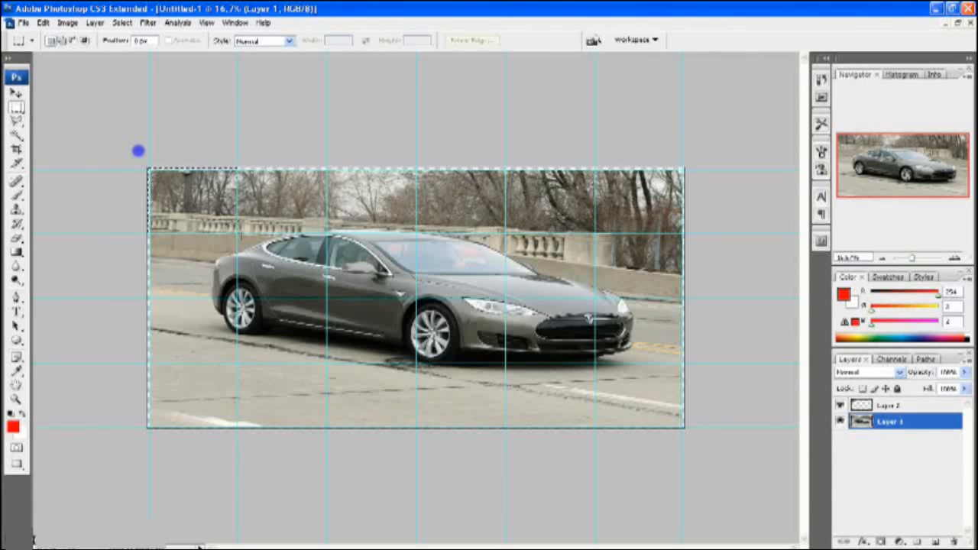
{"action": "left_click_drag", "start_coordinate": [137, 150], "coordinate": [137, 151]}
{"action": "left_click_drag", "start_coordinate": [200, 255], "coordinate": [197, 262]}
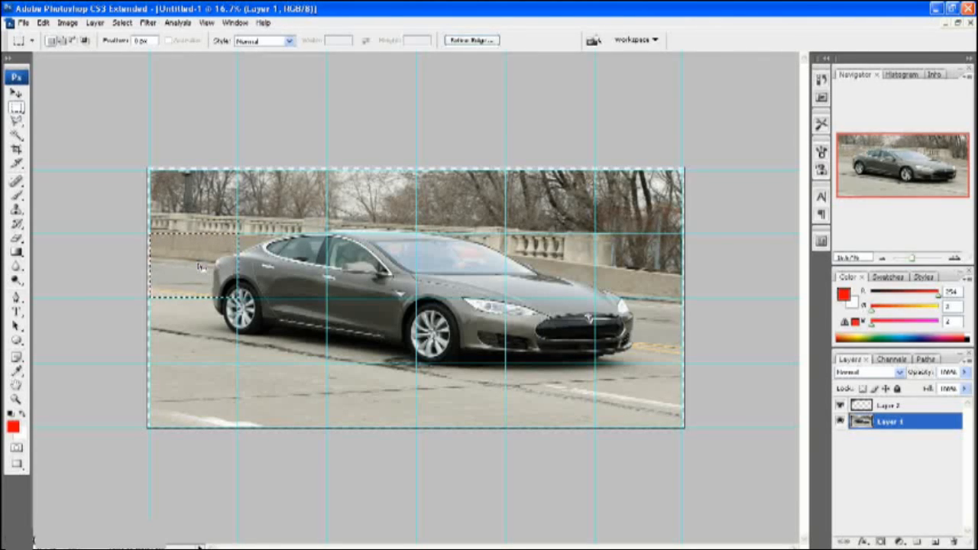
{"action": "key", "text": "ctrl+j"}
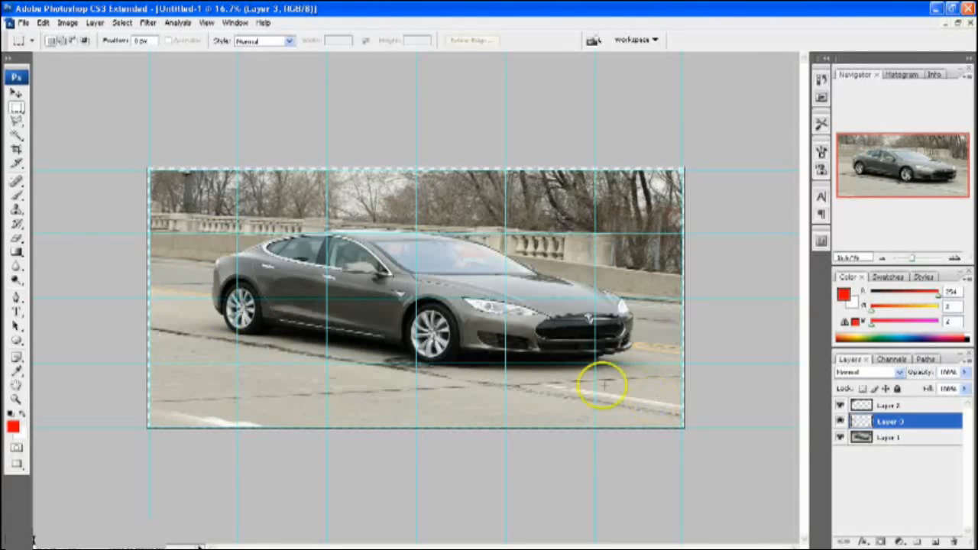
{"action": "left_click", "coordinate": [882, 437]}
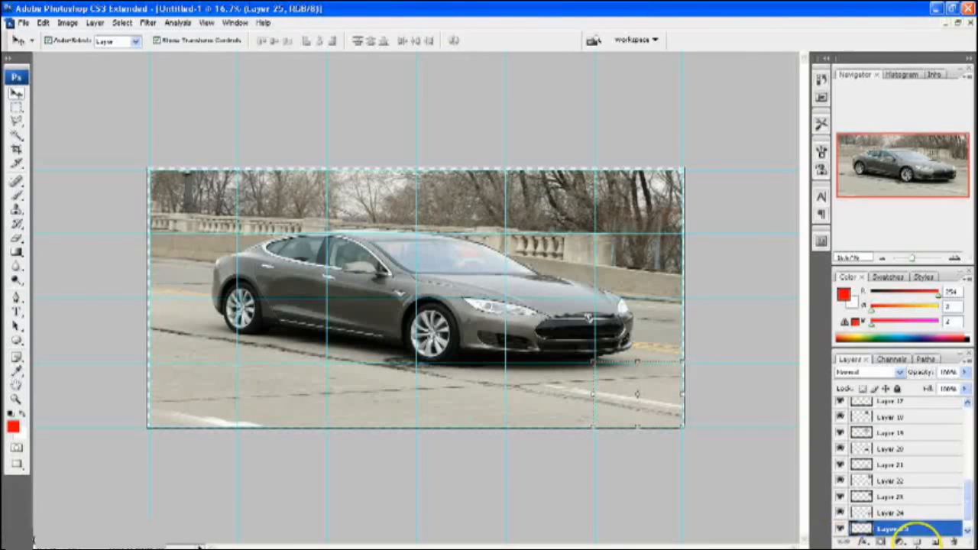
Hide Layer 1, the original full photo, beneath the tile layers
{"action": "left_click_drag", "start_coordinate": [971, 510], "coordinate": [969, 432]}
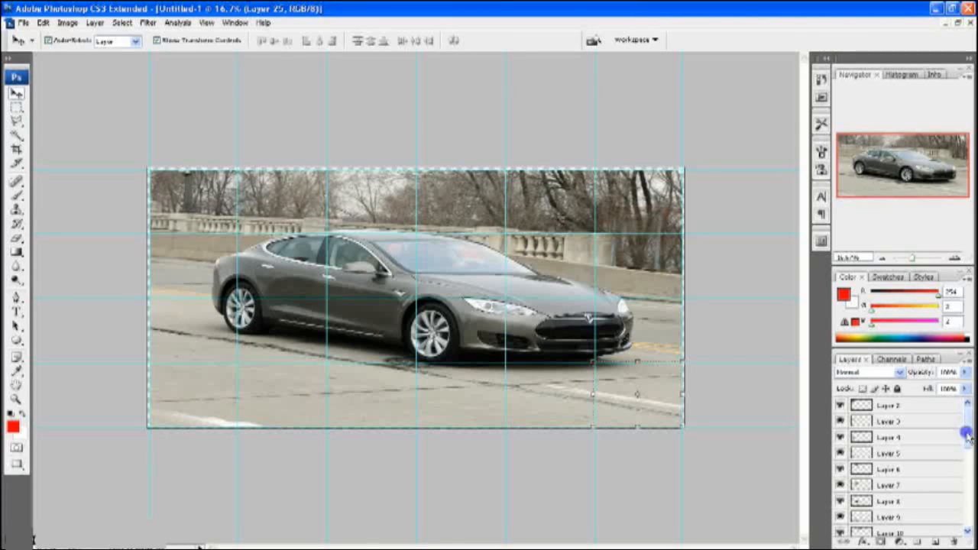
{"action": "left_click", "coordinate": [967, 519]}
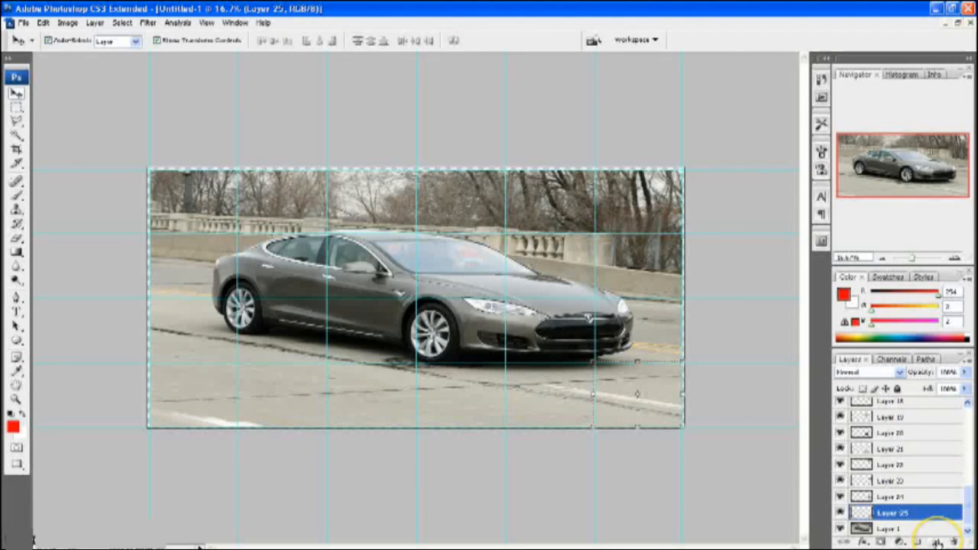
{"action": "left_click_drag", "start_coordinate": [966, 508], "coordinate": [971, 544]}
{"action": "left_click", "coordinate": [841, 528]}
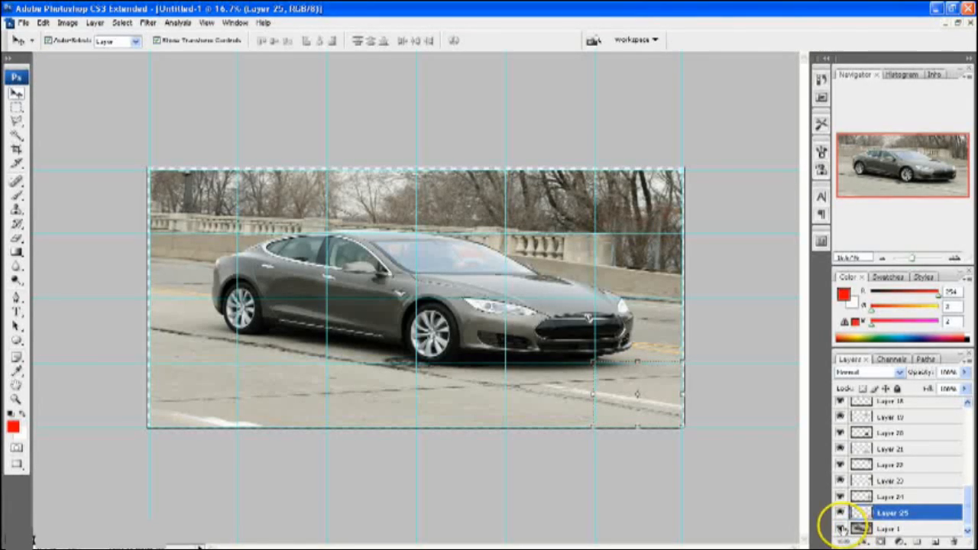
{"action": "left_click", "coordinate": [841, 528]}
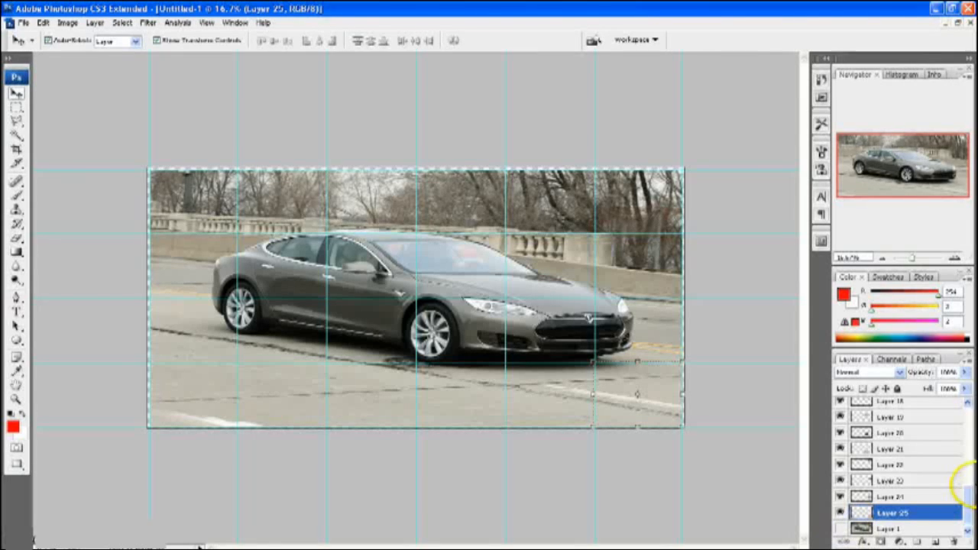
Select all the tile layers from Layer 2 through Layer 25, leaving out the hidden Layer 1
{"action": "left_click_drag", "start_coordinate": [928, 389], "coordinate": [930, 410]}
{"action": "scroll", "coordinate": [930, 410], "scroll_direction": "up", "scroll_amount": 5}
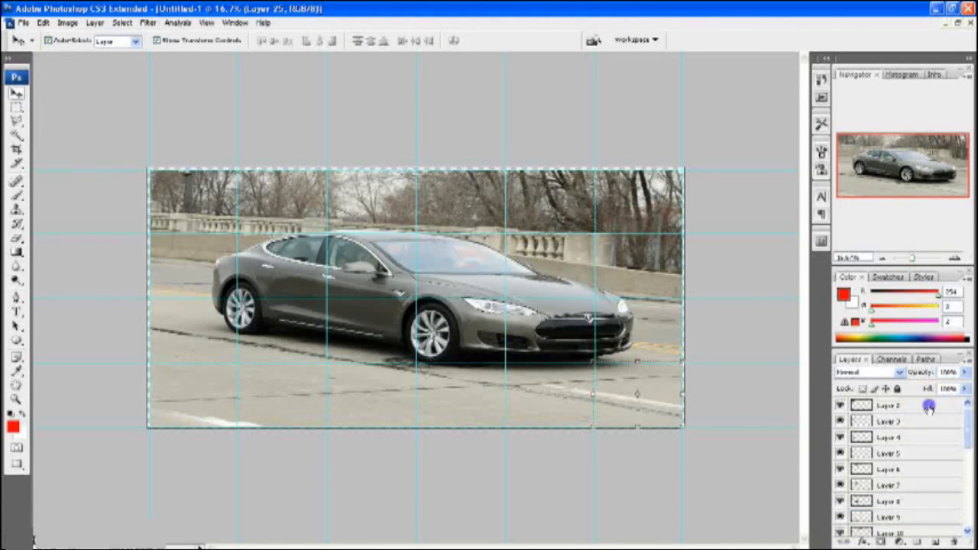
{"action": "left_click", "coordinate": [928, 407]}
{"action": "left_click_drag", "start_coordinate": [968, 428], "coordinate": [968, 510]}
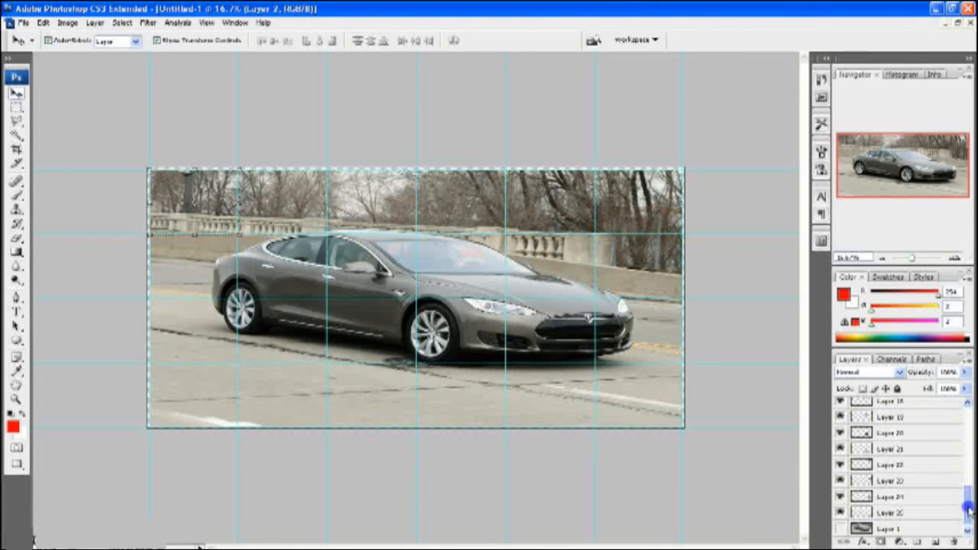
{"action": "left_click", "coordinate": [904, 512], "text": "shift"}
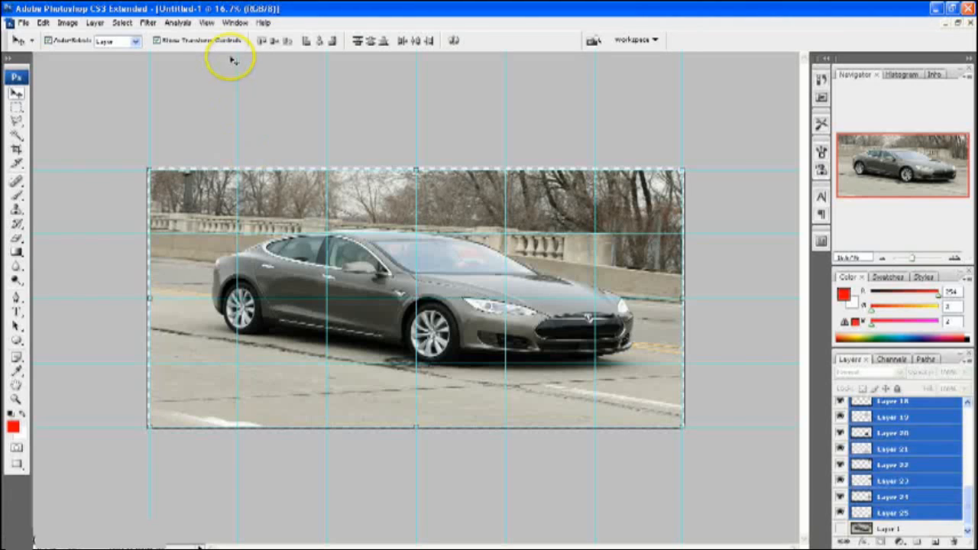
Align the selected tile layers by their left and top edges and trim the canvas to a single tile
{"action": "left_click", "coordinate": [98, 26]}
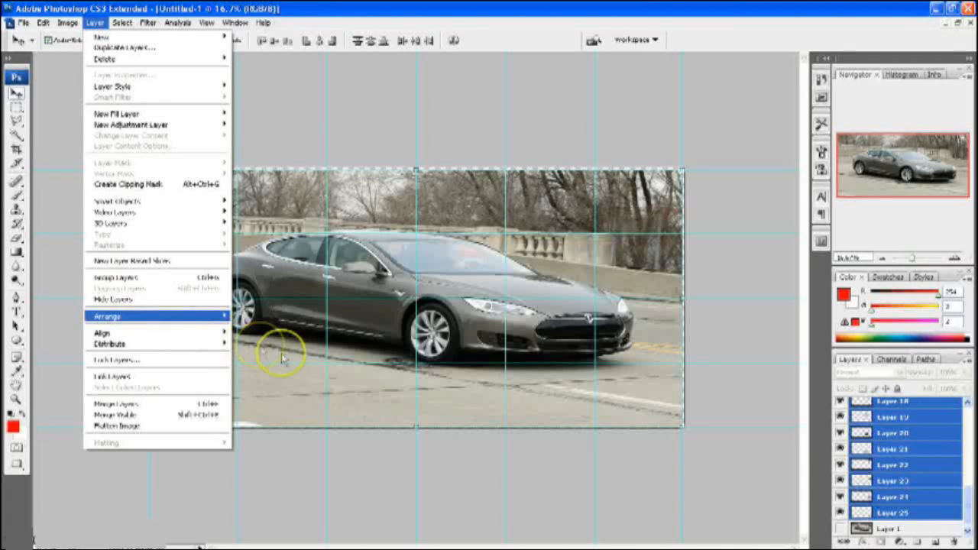
{"action": "mouse_move", "coordinate": [183, 333]}
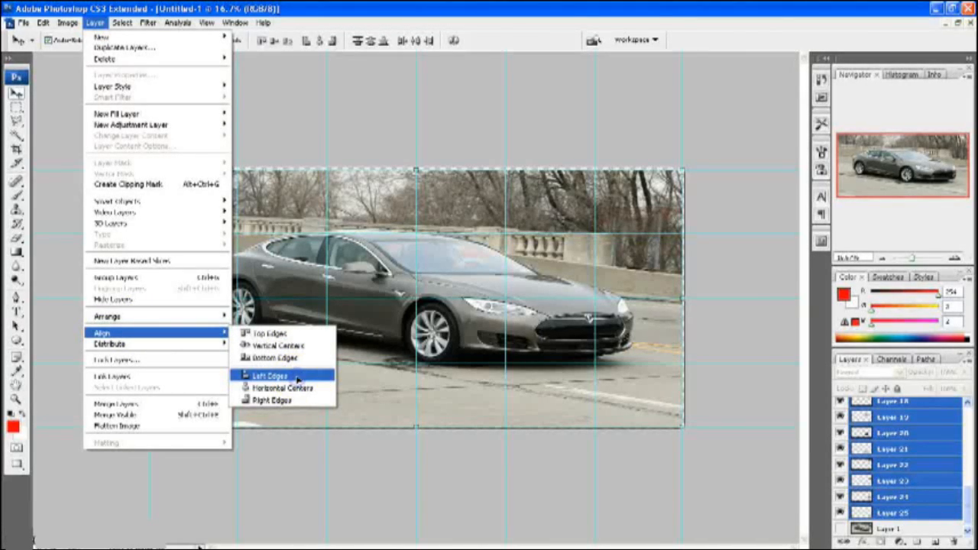
{"action": "left_click", "coordinate": [296, 377]}
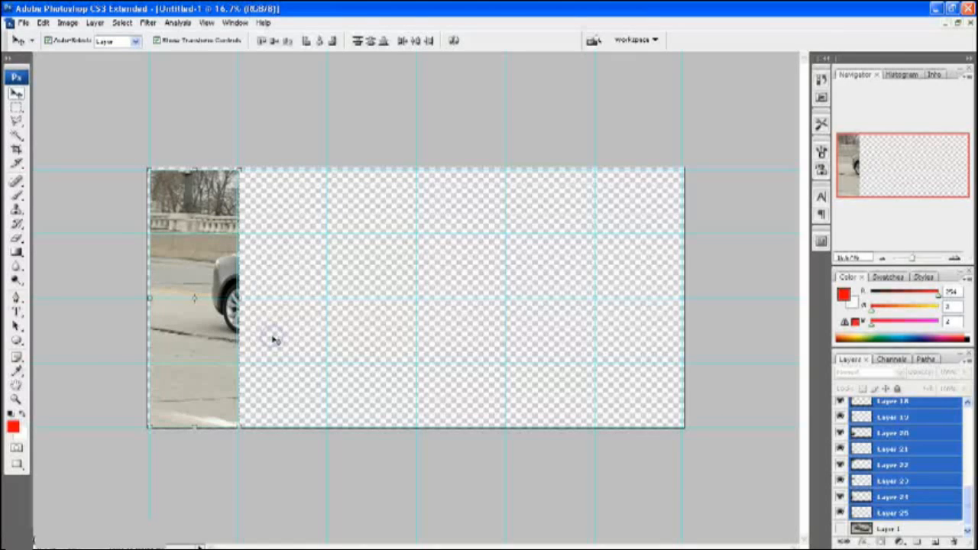
{"action": "left_click", "coordinate": [552, 172]}
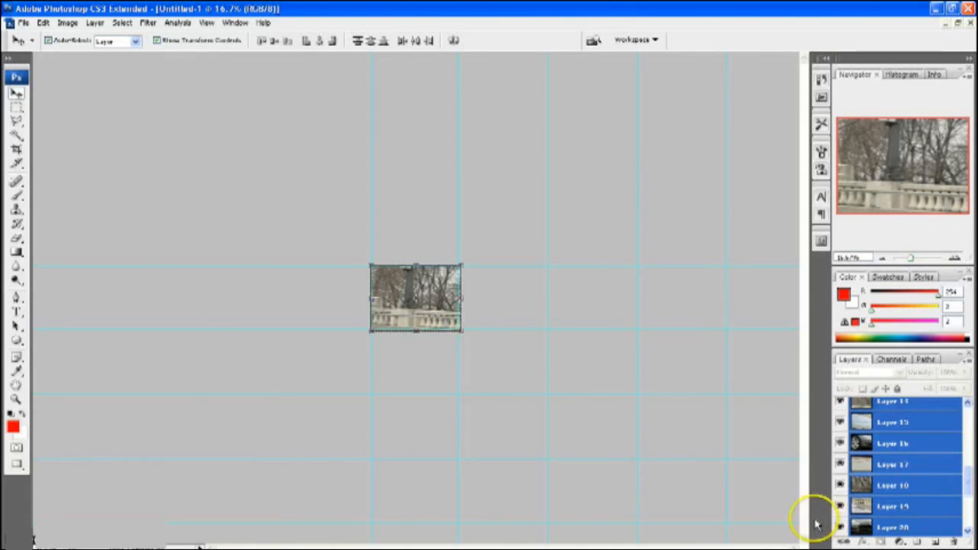
Hide every tile layer except Layer 2, working from the bottom of the layer stack up to Layer 3
{"action": "left_click_drag", "start_coordinate": [968, 483], "coordinate": [968, 532]}
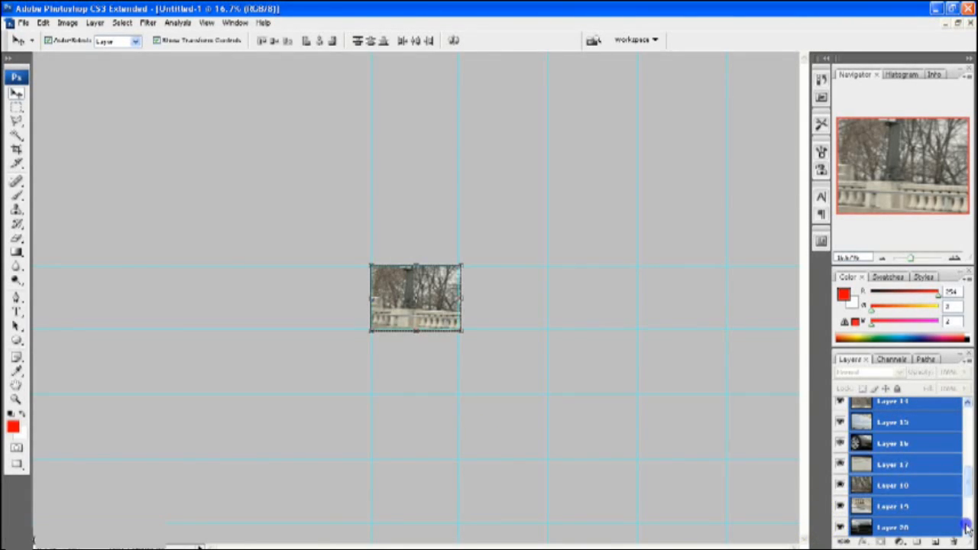
{"action": "left_click_drag", "start_coordinate": [842, 506], "coordinate": [842, 443]}
{"action": "scroll", "coordinate": [842, 443], "scroll_direction": "up", "scroll_amount": 1}
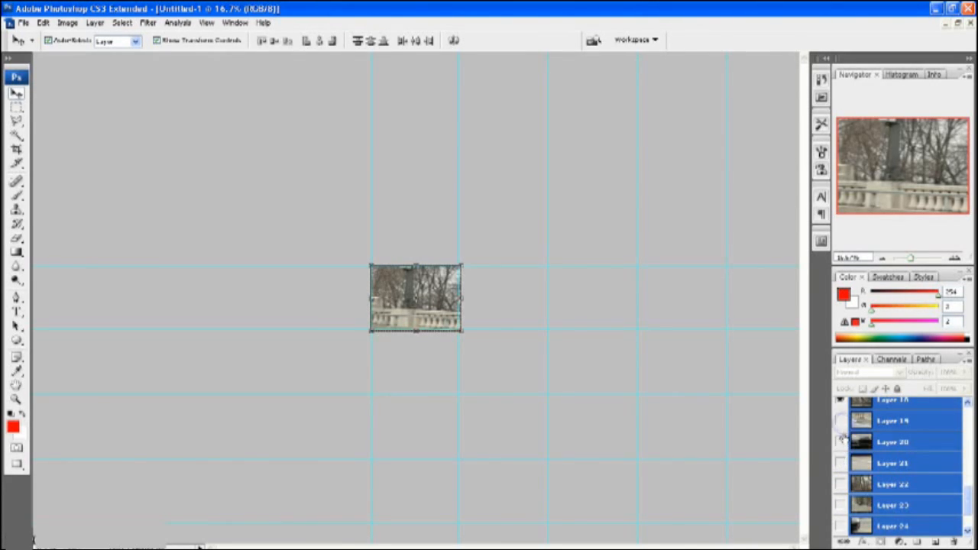
{"action": "scroll", "coordinate": [842, 438], "scroll_direction": "up", "scroll_amount": 1}
{"action": "scroll", "coordinate": [841, 423], "scroll_direction": "up", "scroll_amount": 1}
{"action": "left_click", "coordinate": [841, 422]}
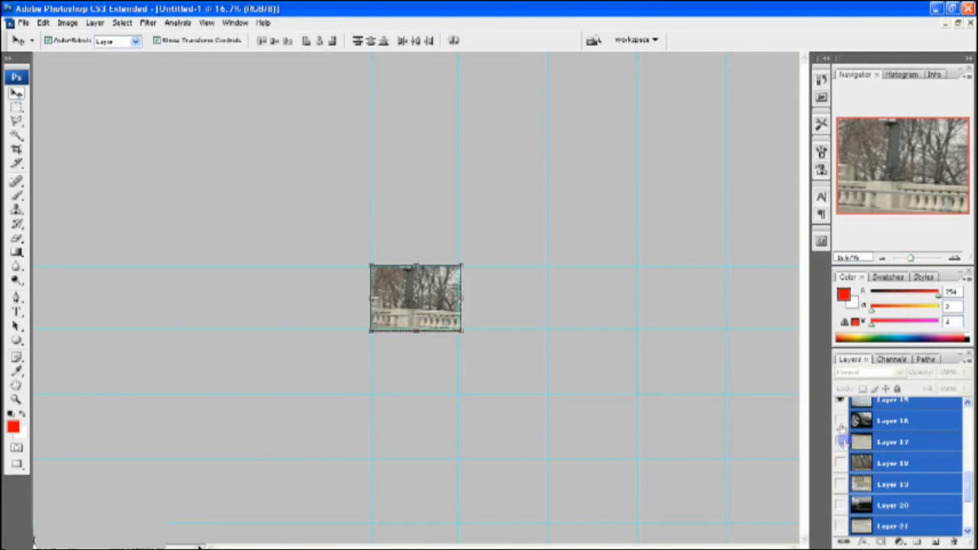
{"action": "scroll", "coordinate": [843, 428], "scroll_direction": "up", "scroll_amount": 4}
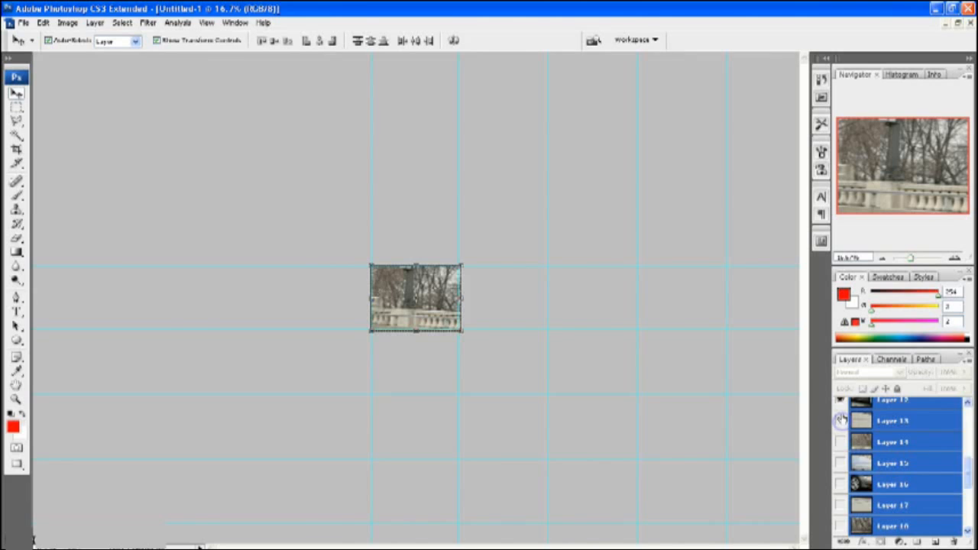
{"action": "left_click", "coordinate": [840, 504]}
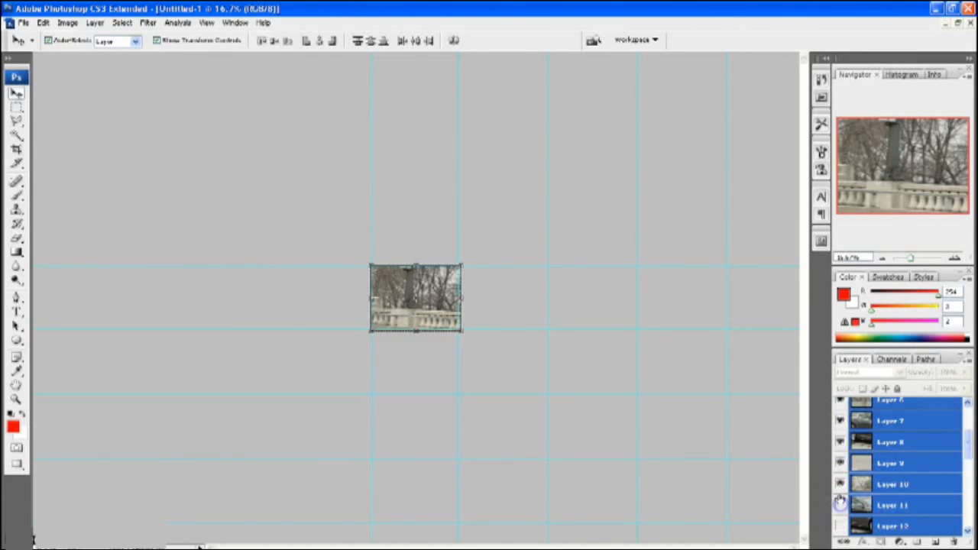
{"action": "left_click_drag", "start_coordinate": [839, 467], "coordinate": [841, 420]}
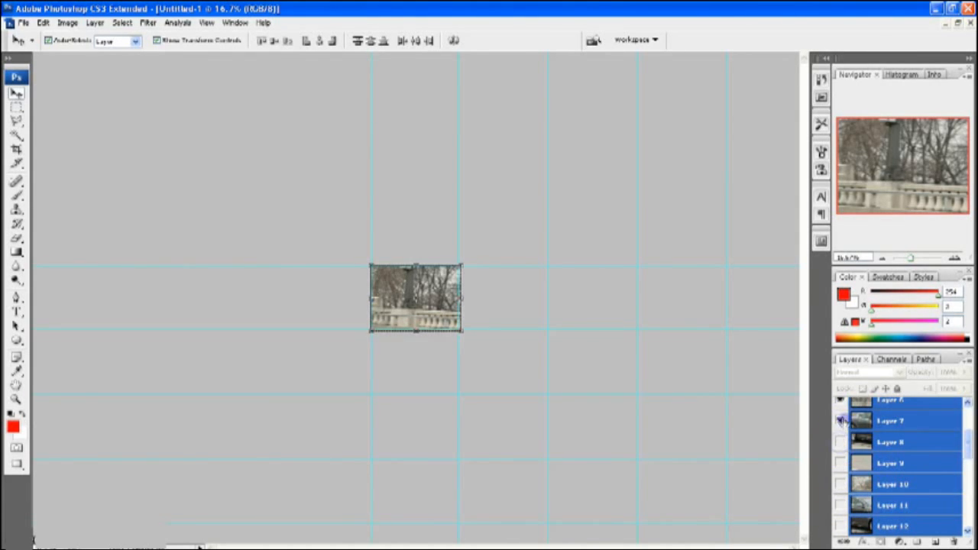
{"action": "scroll", "coordinate": [840, 405], "scroll_direction": "up", "scroll_amount": 3}
{"action": "left_click_drag", "start_coordinate": [840, 450], "coordinate": [840, 473]}
{"action": "left_click", "coordinate": [839, 472]}
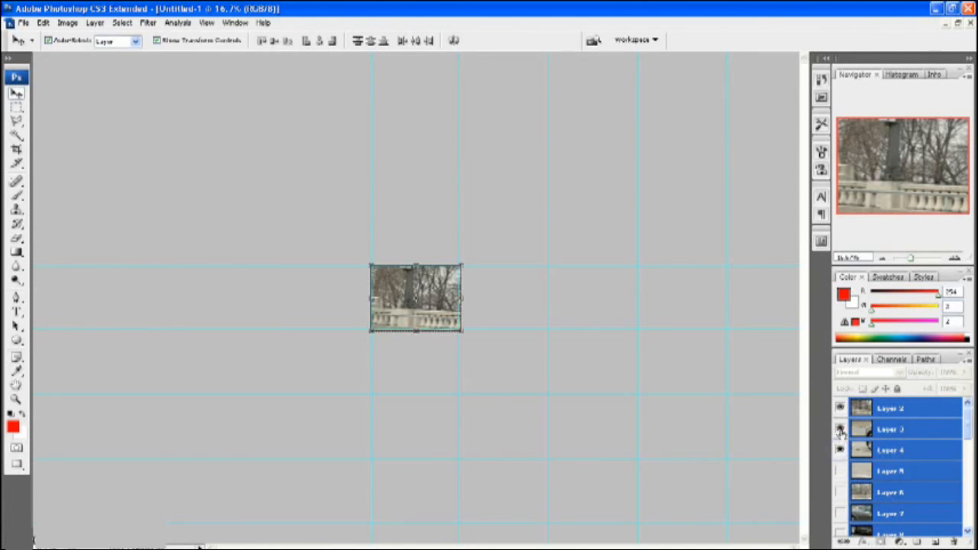
Clear the multiple-layer selection so that no tile layer is selected
{"action": "left_click", "coordinate": [899, 430]}
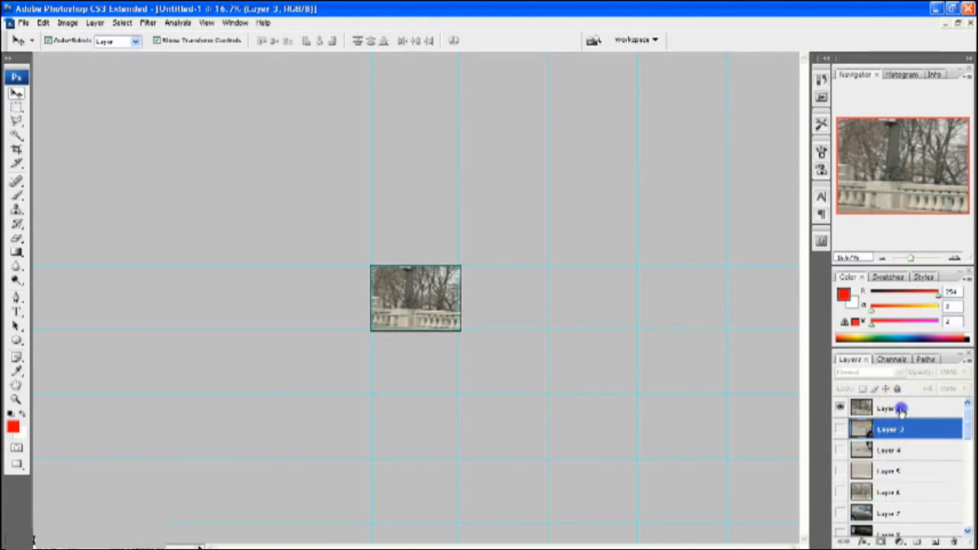
{"action": "left_click", "coordinate": [900, 411]}
{"action": "left_click", "coordinate": [904, 417]}
{"action": "left_click", "coordinate": [553, 430]}
{"action": "left_click", "coordinate": [540, 436]}
Open the print settings for the visible Layer 2 tile and set the page to landscape orientation
{"action": "left_click", "coordinate": [24, 22]}
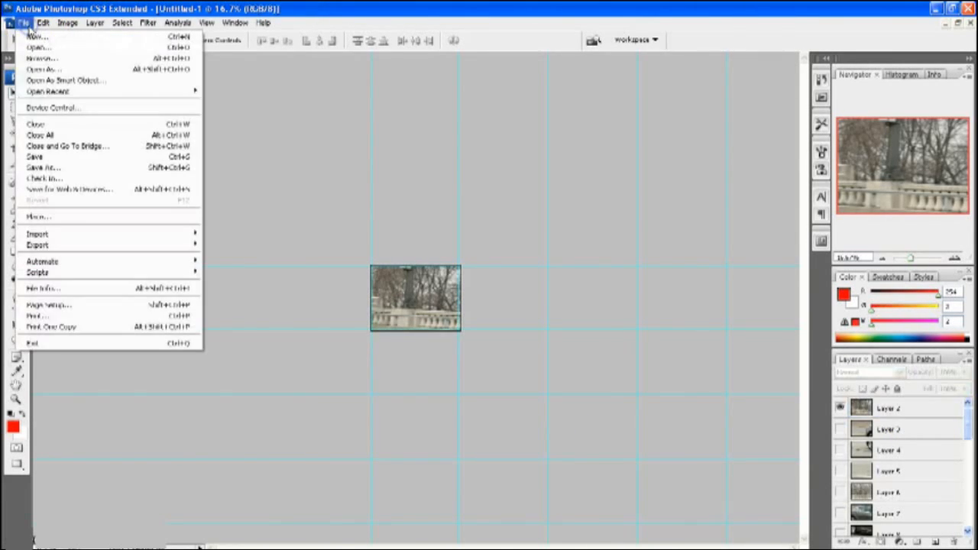
{"action": "left_click", "coordinate": [112, 315]}
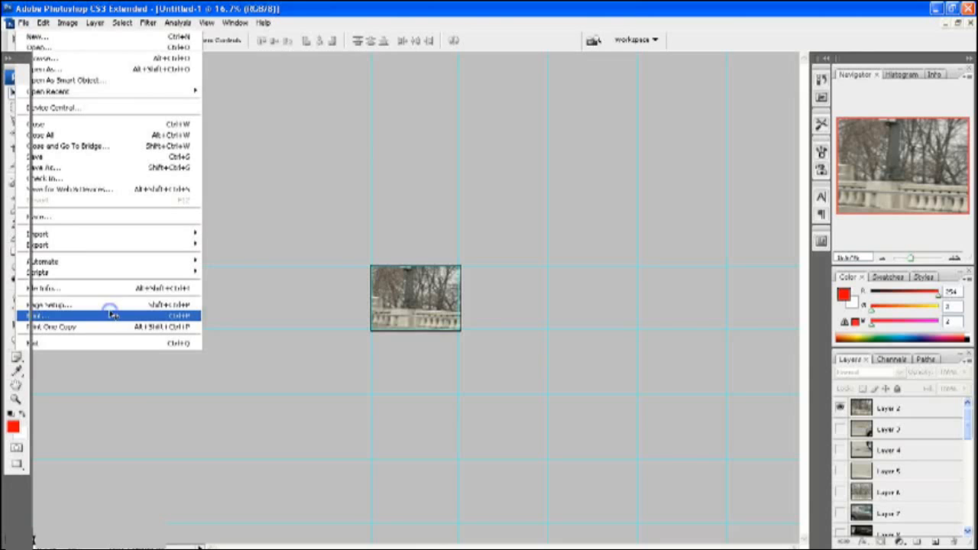
{"action": "left_click", "coordinate": [187, 304]}
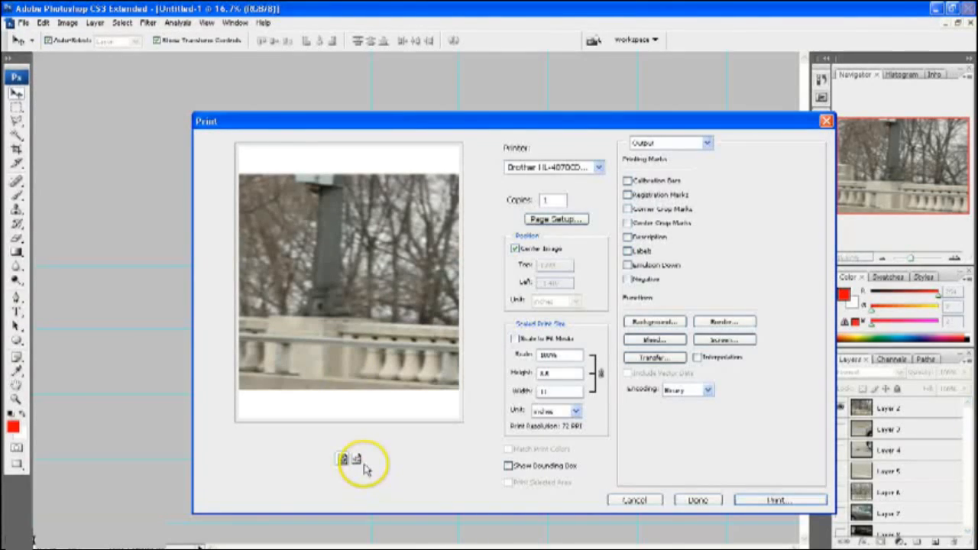
{"action": "left_click", "coordinate": [357, 459]}
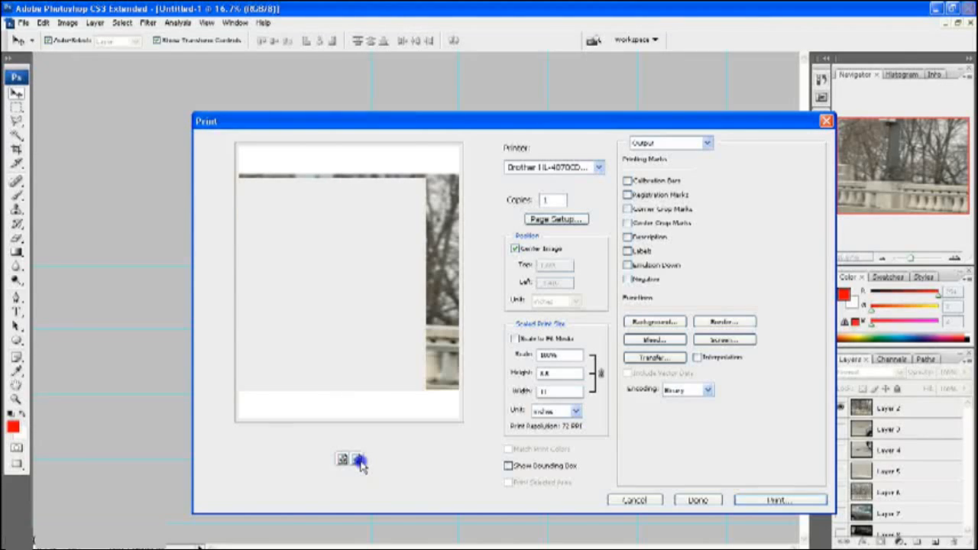
Scale the tile to fit the print media and start printing it
{"action": "left_click", "coordinate": [552, 272]}
{"action": "left_click", "coordinate": [513, 338]}
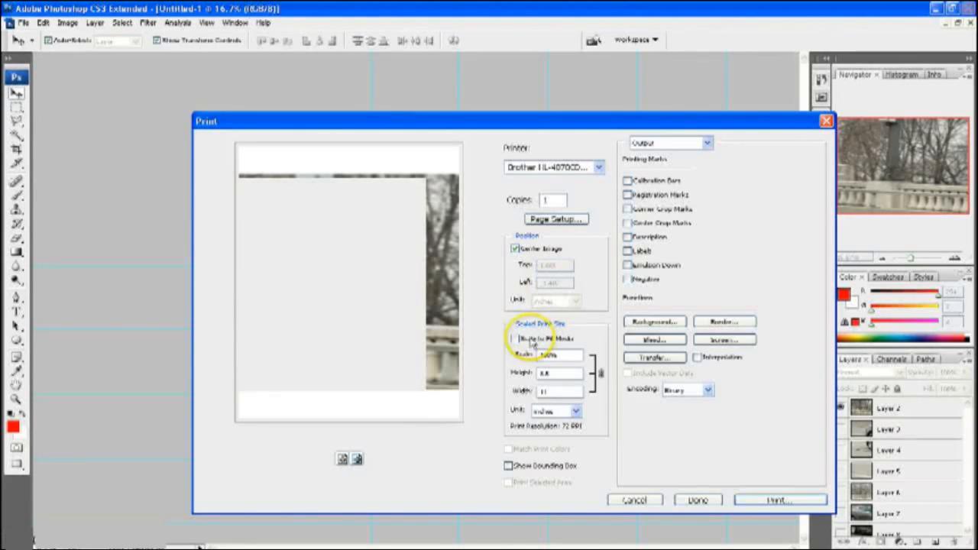
{"action": "left_click", "coordinate": [515, 340]}
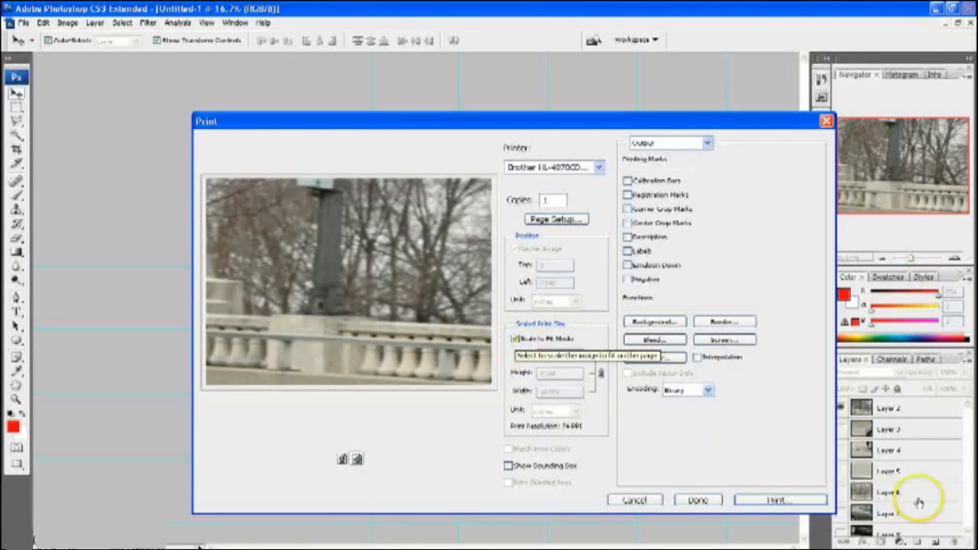
{"action": "left_click", "coordinate": [808, 503]}
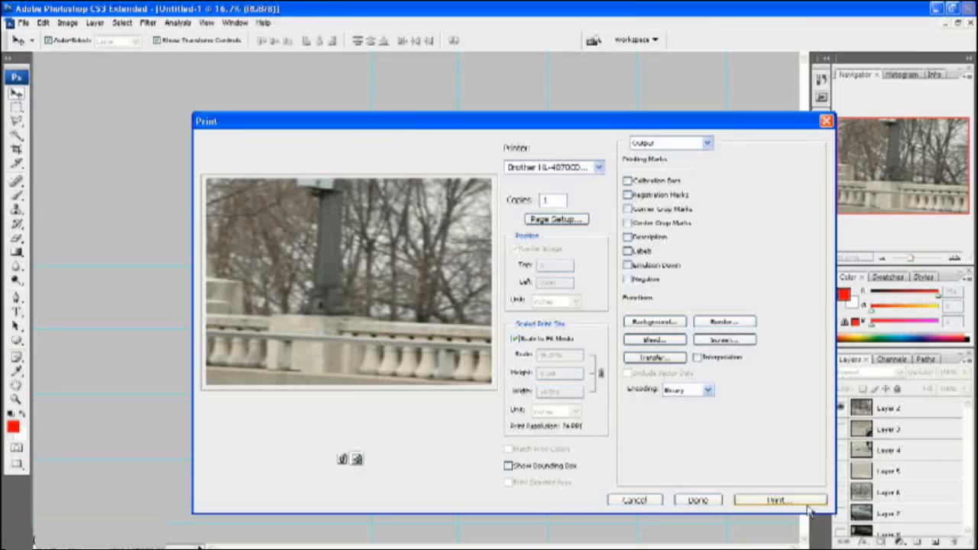
{"action": "left_click", "coordinate": [796, 506]}
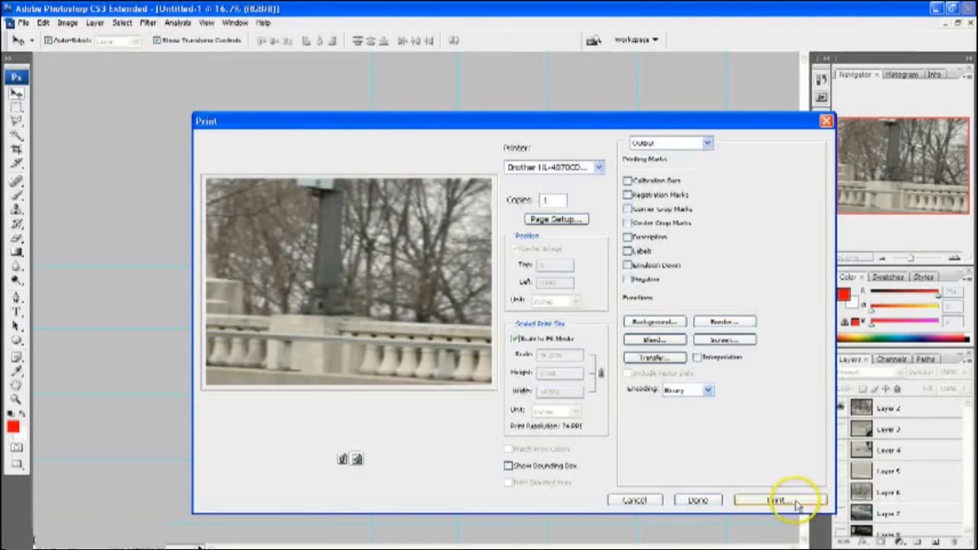